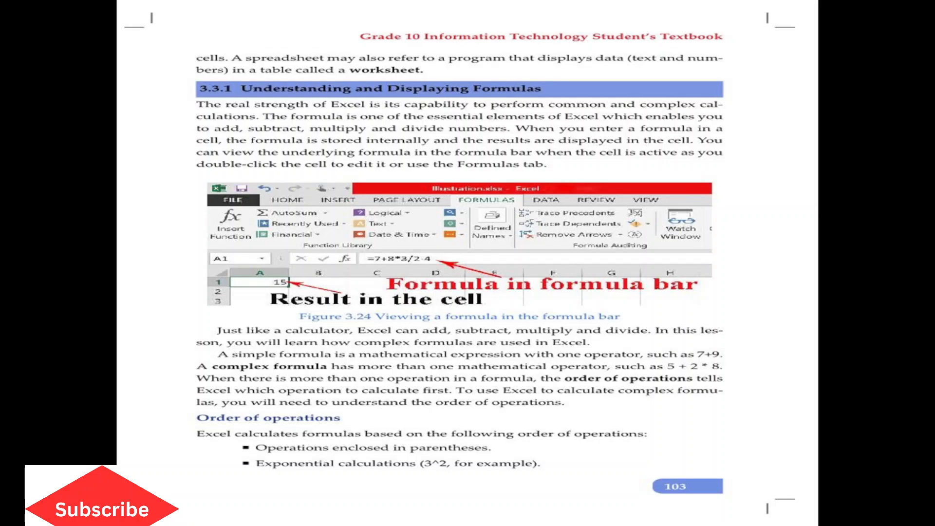
right_click(556, 345)
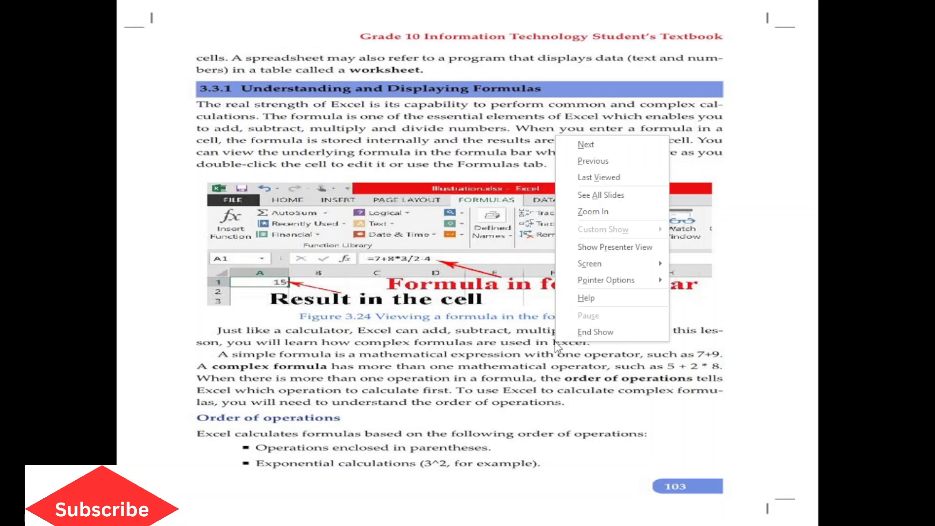
click(536, 350)
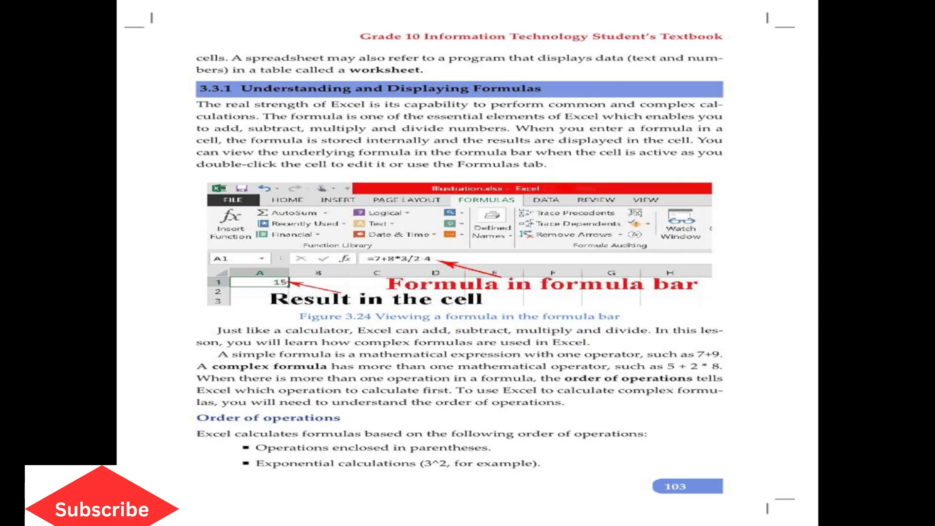
key(super+r)
text(e)
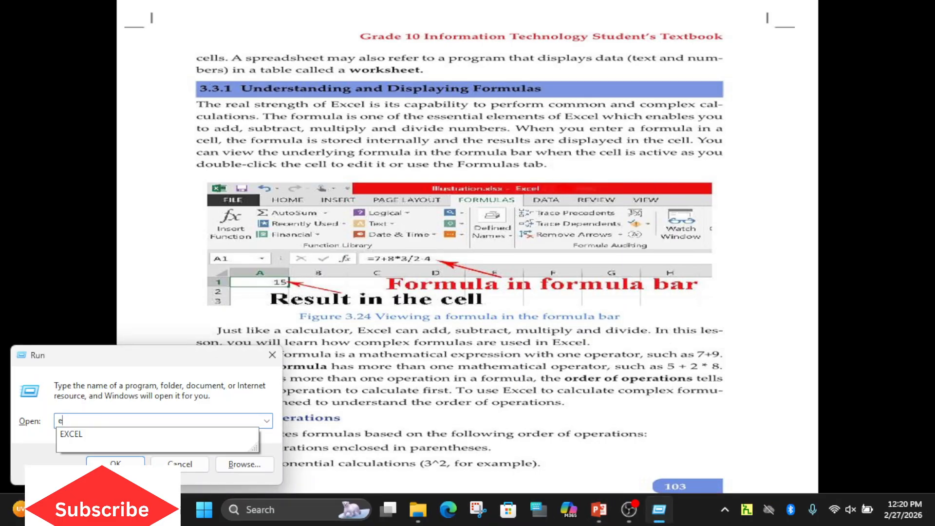
text(xce)
key(BackSpace)
key(BackSpace)
key(BackSpace)
key(BackSpace)
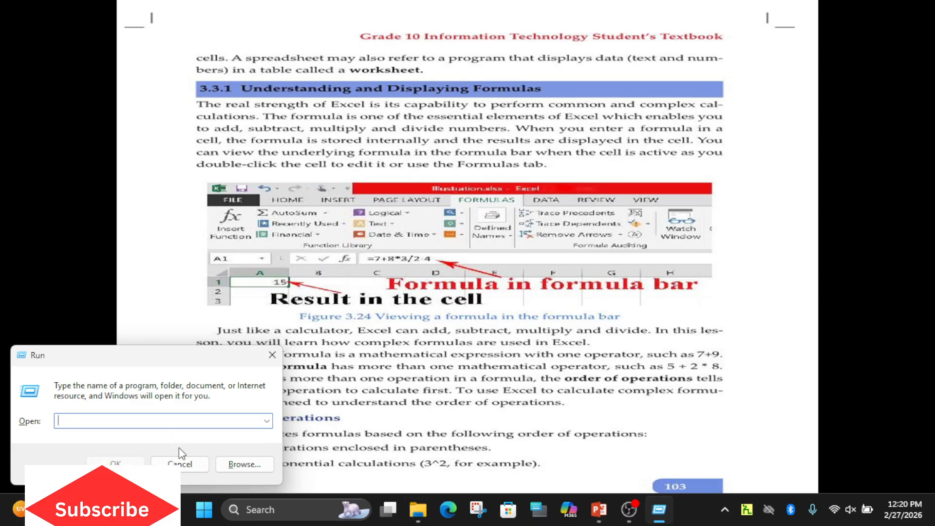
click(188, 464)
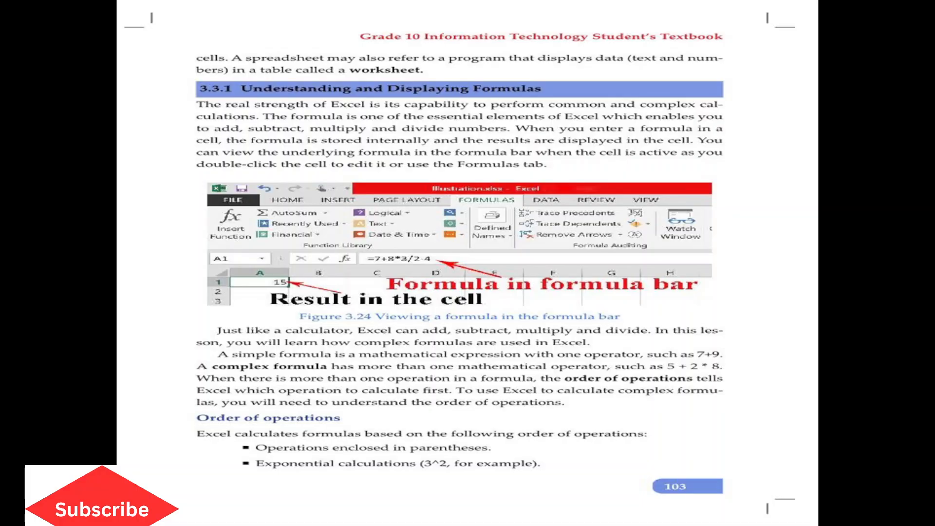
- Try to launch Excel 2013 by searching for it among the installed apps
key(super)
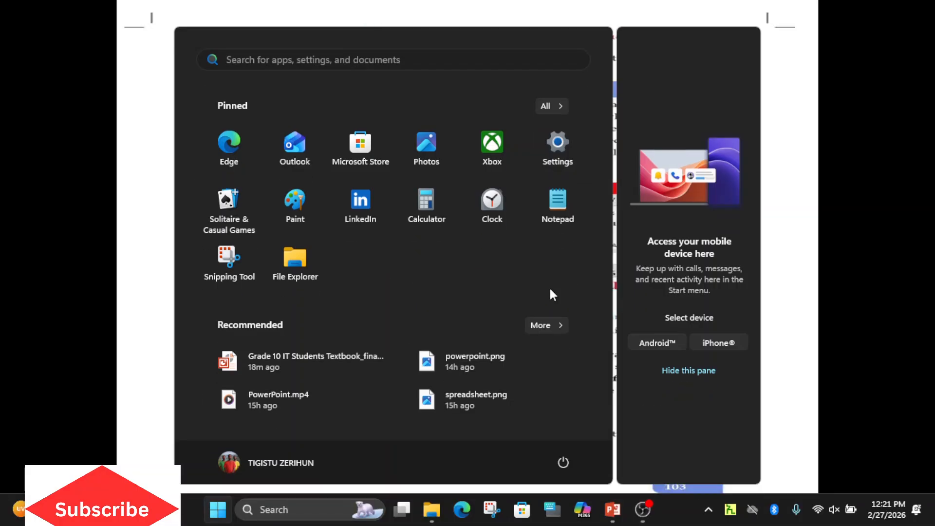
text(excel 2013)
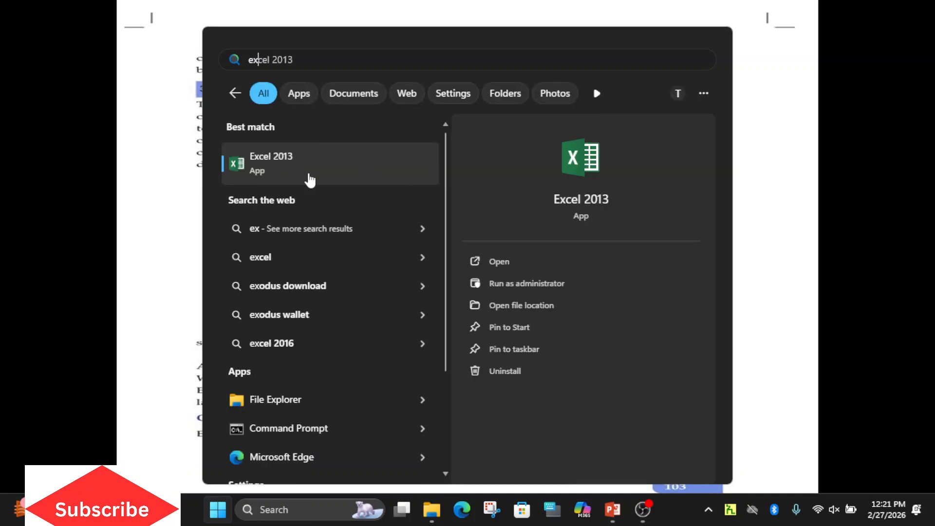
click(310, 176)
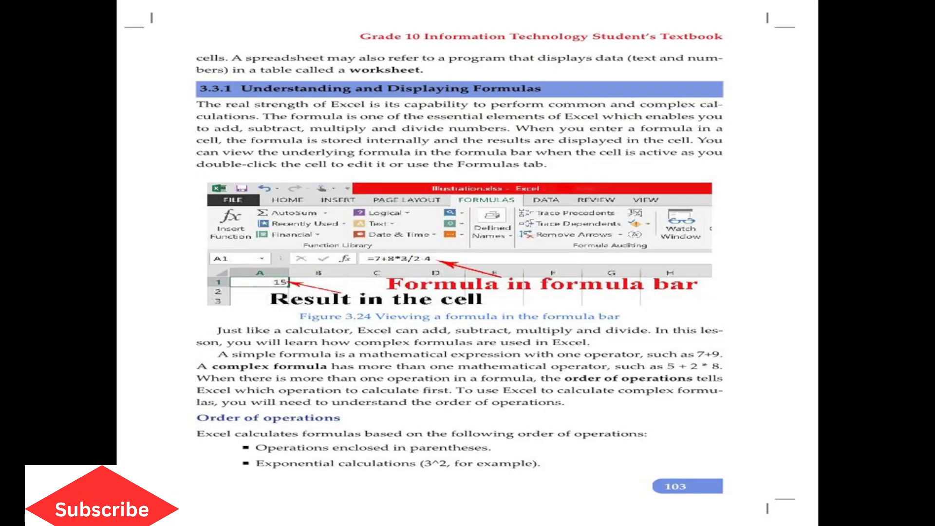
- Switch to Excel by running the excel command, and create a blank workbook
key(super+r)
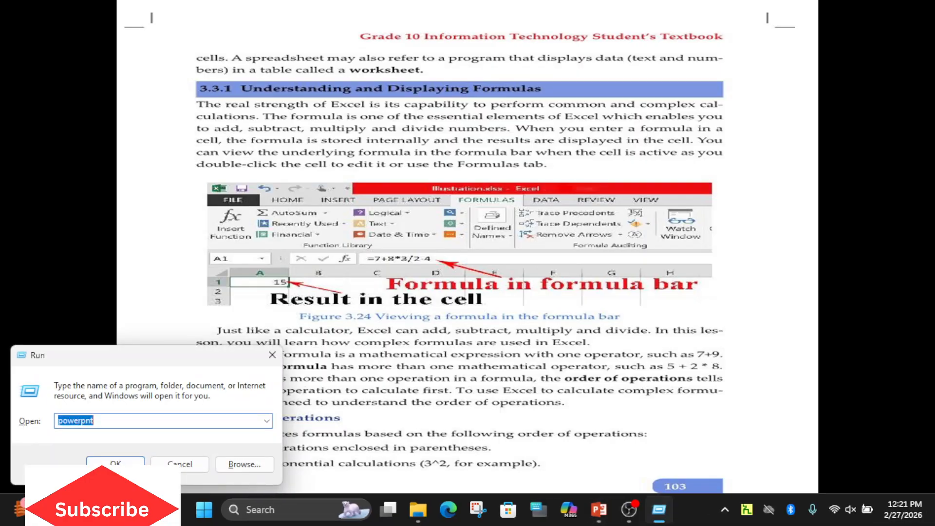
text(excel)
key(Return)
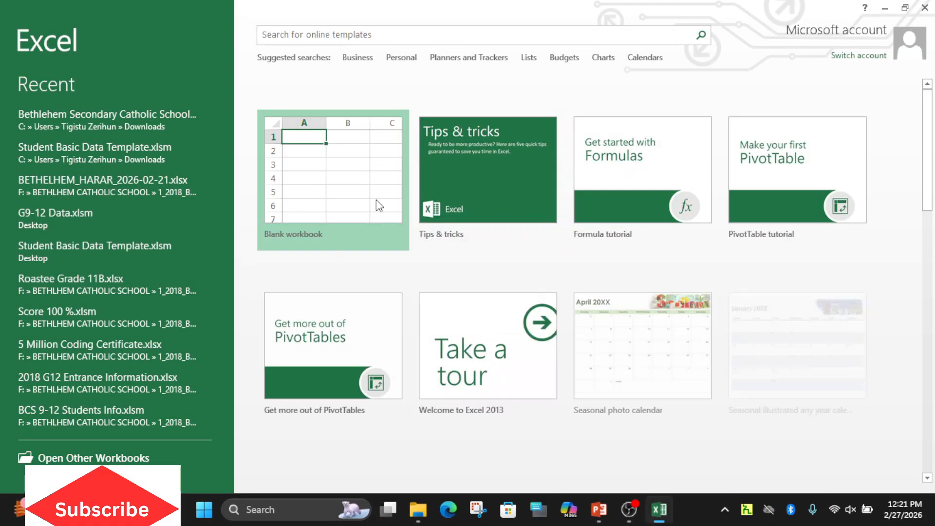
click(363, 195)
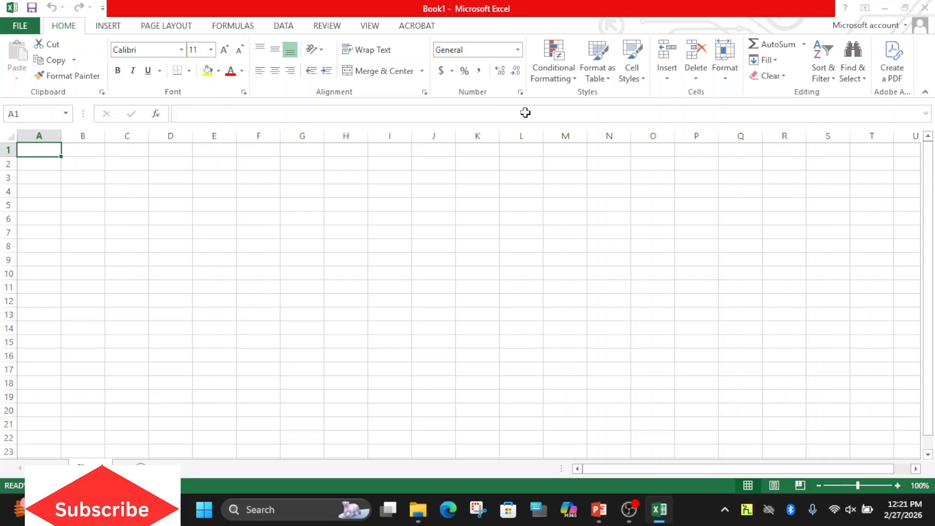
click(624, 104)
click(120, 28)
click(77, 29)
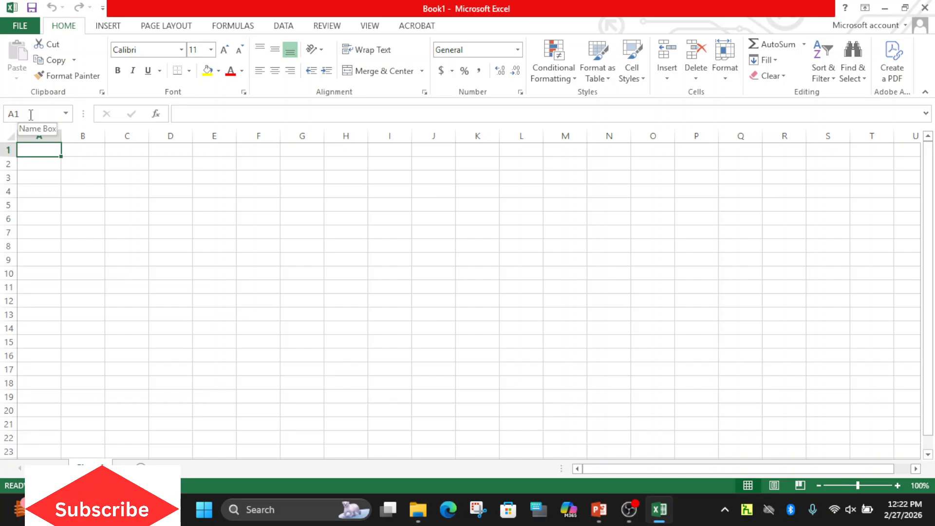
- Enter the text "Computer" in cell B2
click(83, 149)
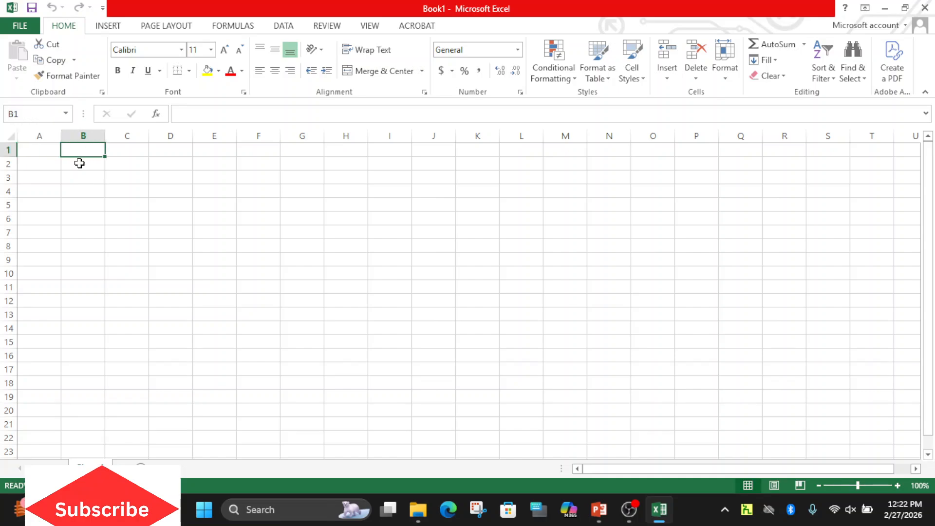
click(80, 163)
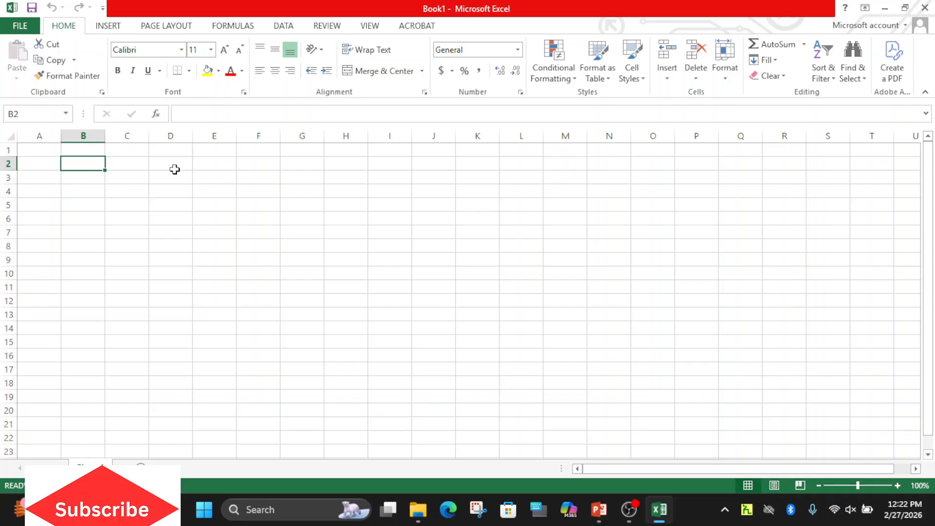
text(Compute)
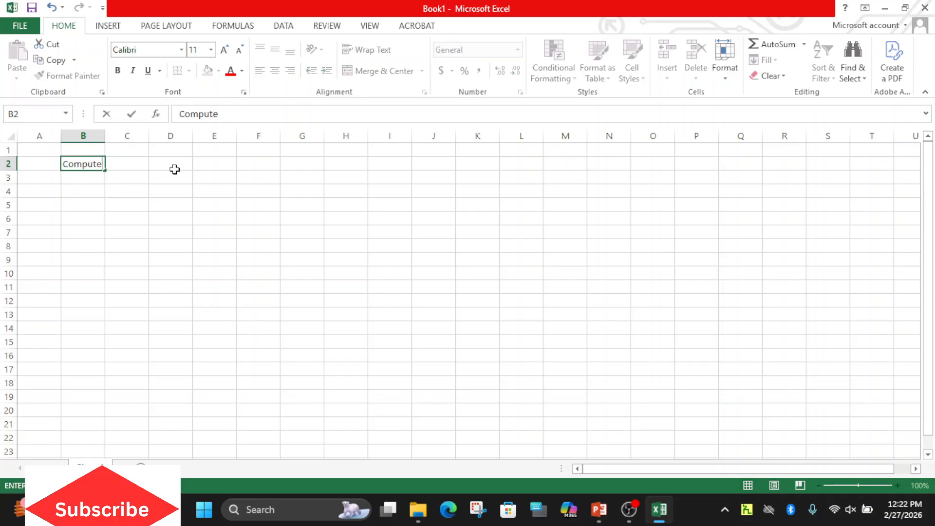
text(r)
click(100, 230)
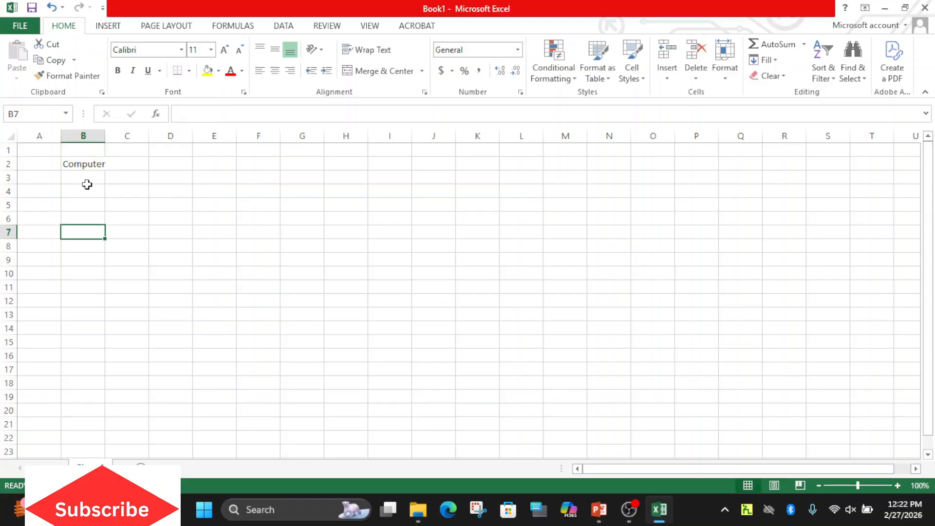
- Extend the existing text in cell B2 so it reads "Computer System"
click(85, 167)
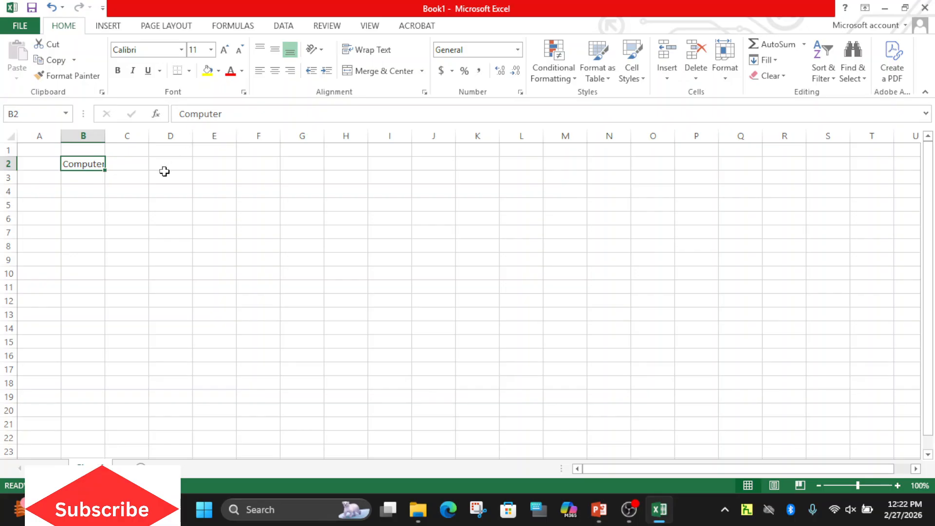
double_click(97, 164)
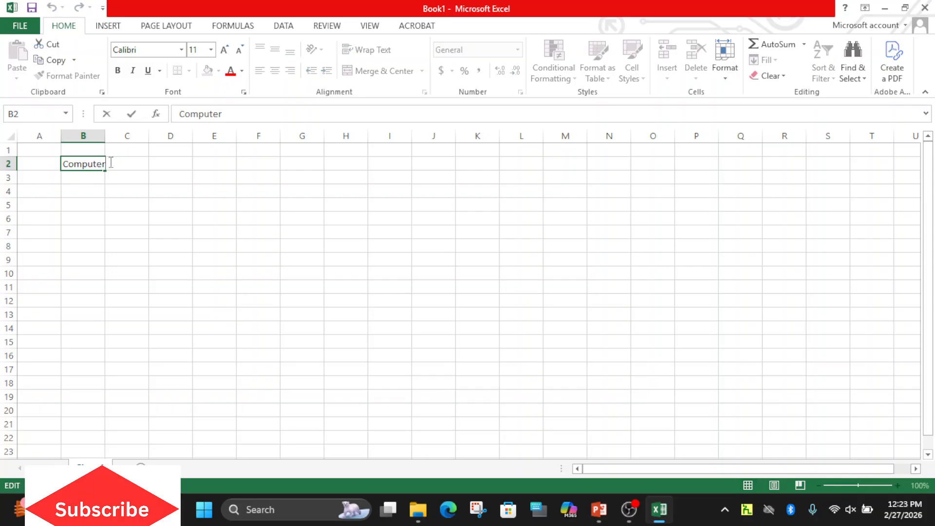
text(System)
click(124, 218)
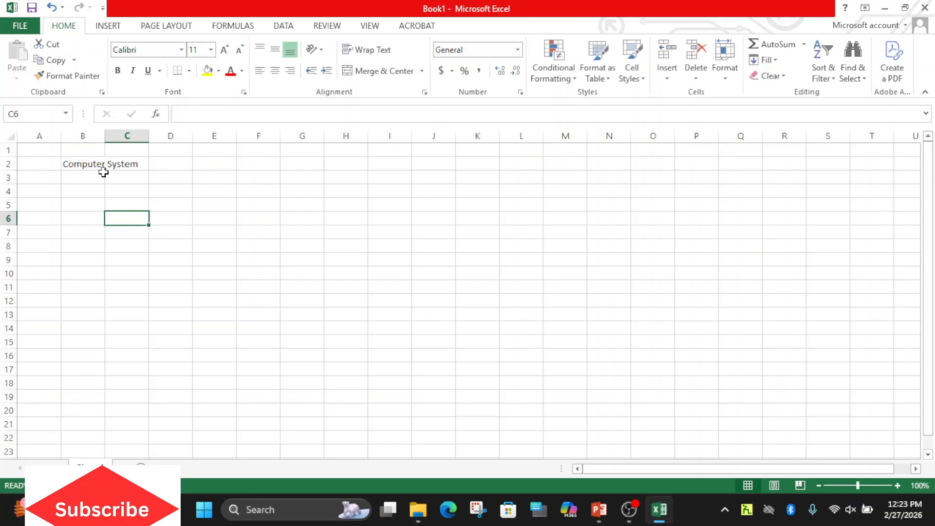
- Widen column B to about 17.43 and fill the text of cell B2 down through B14
drag(104, 137, 147, 137)
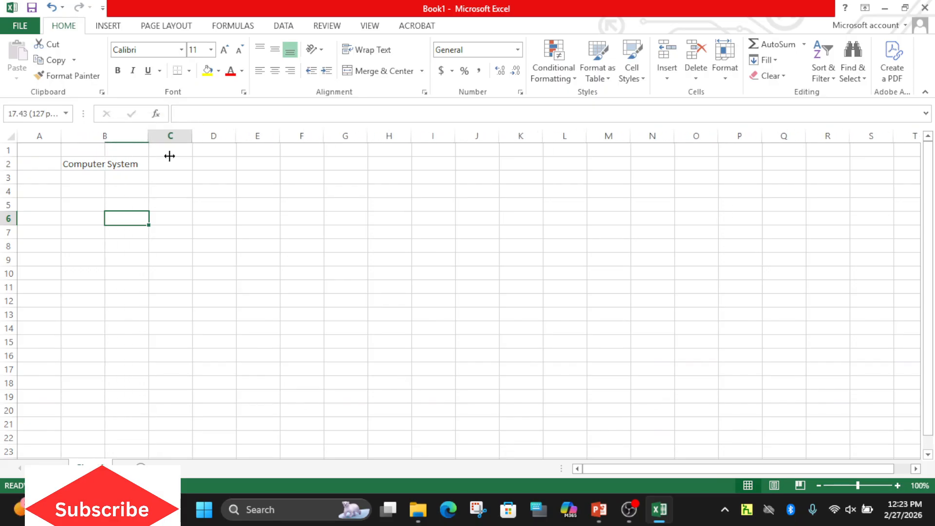
click(123, 163)
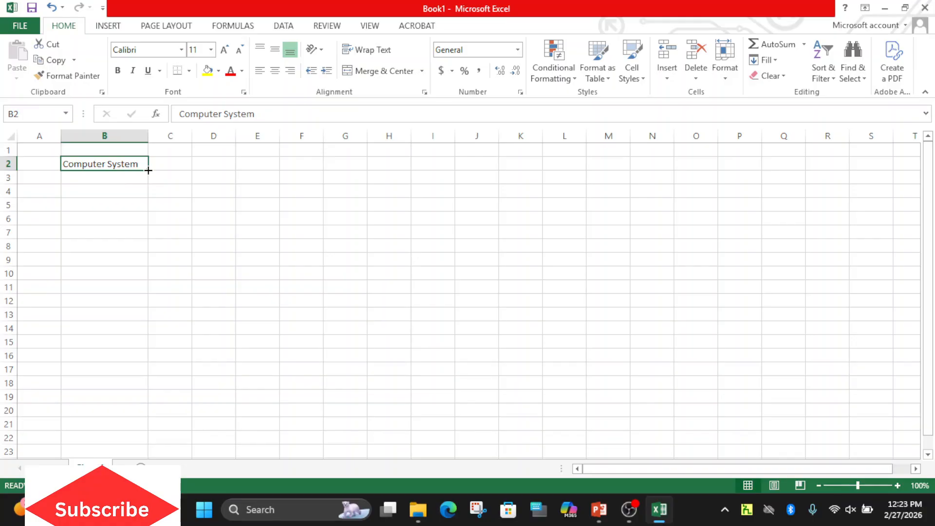
drag(148, 170, 158, 343)
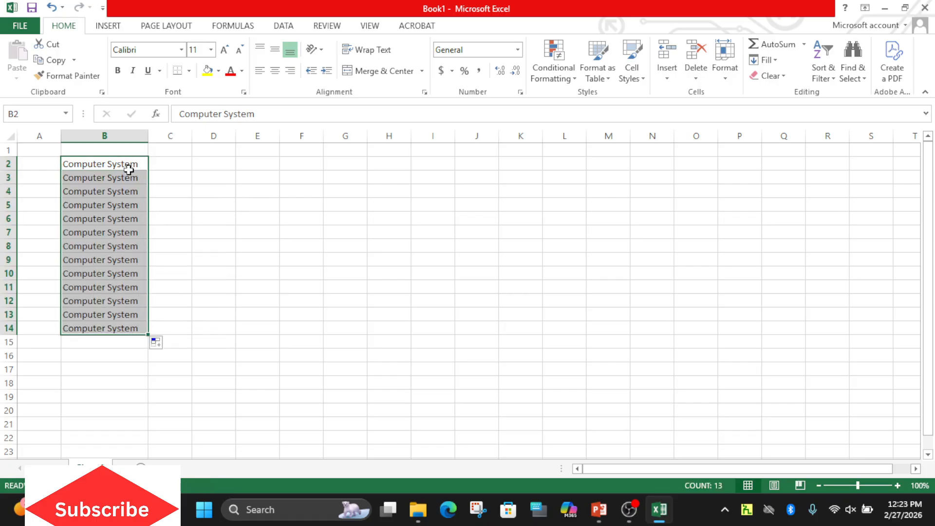
click(182, 165)
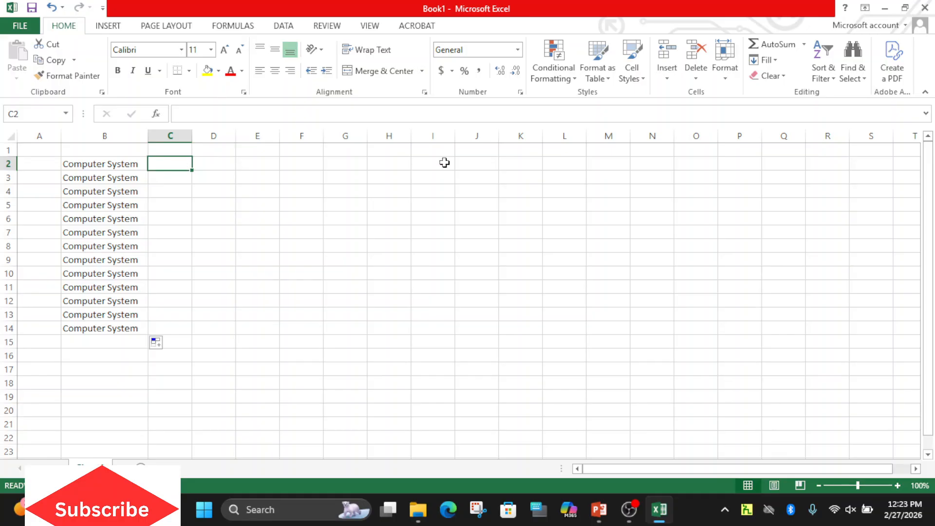
text(=)
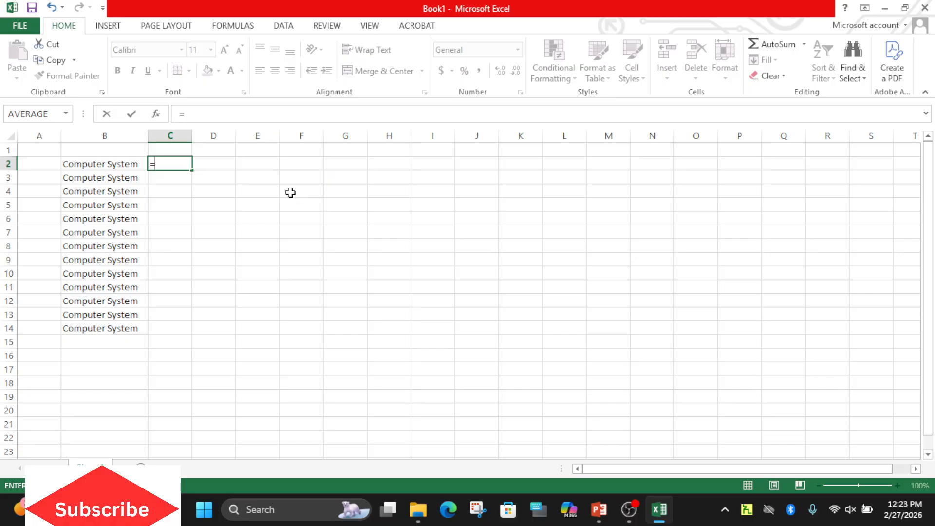
key(Escape)
click(187, 191)
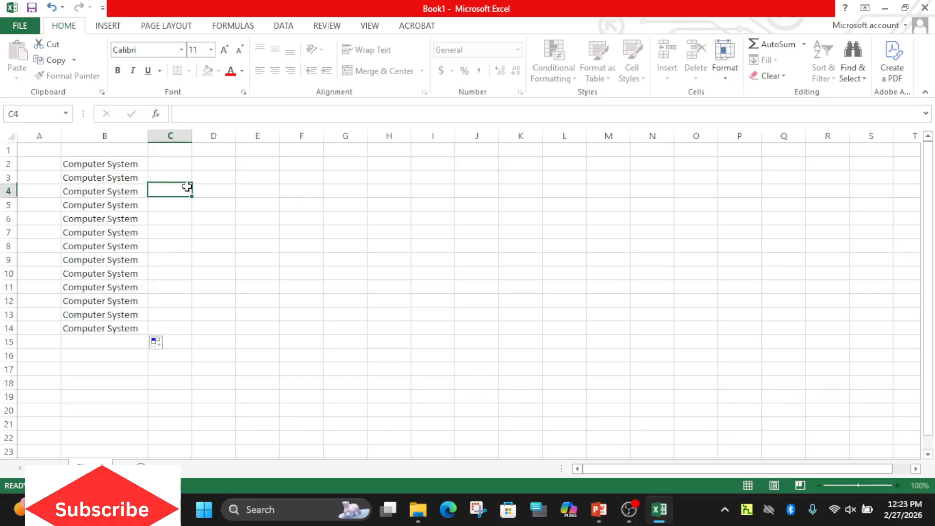
- Enter the headers "Num1" in cell C2 and "Num2" in cell D2
click(176, 167)
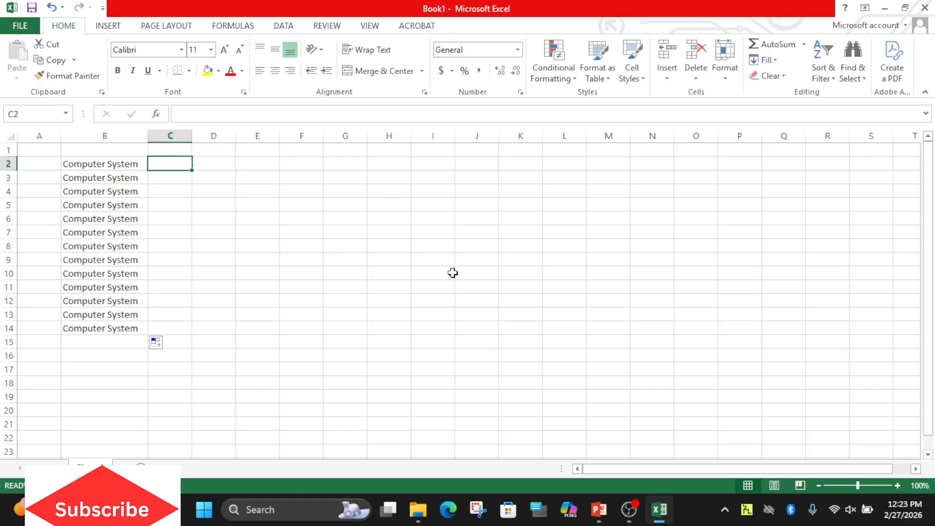
text(Num1)
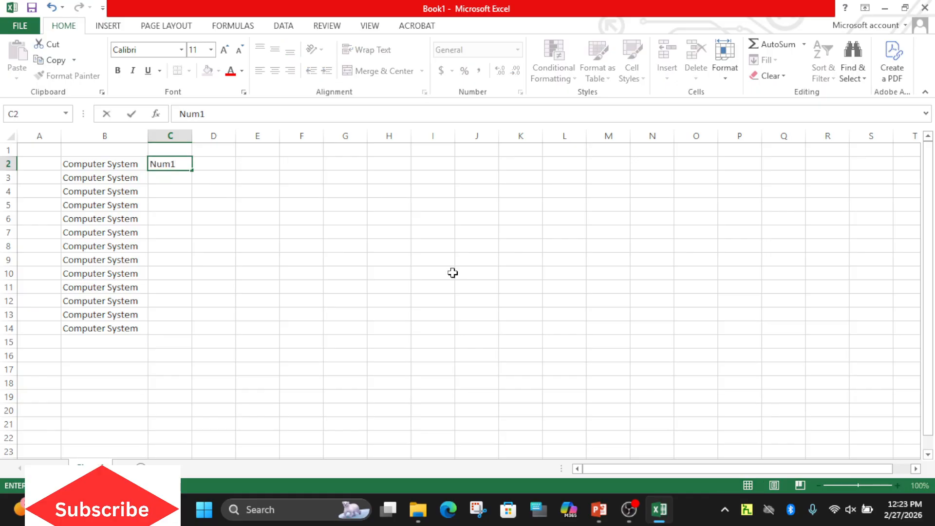
click(225, 171)
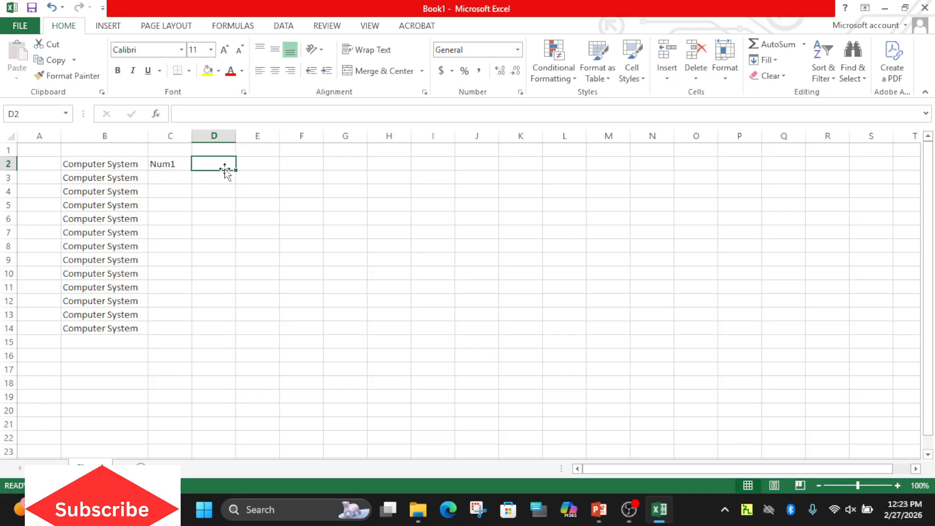
text(Num)
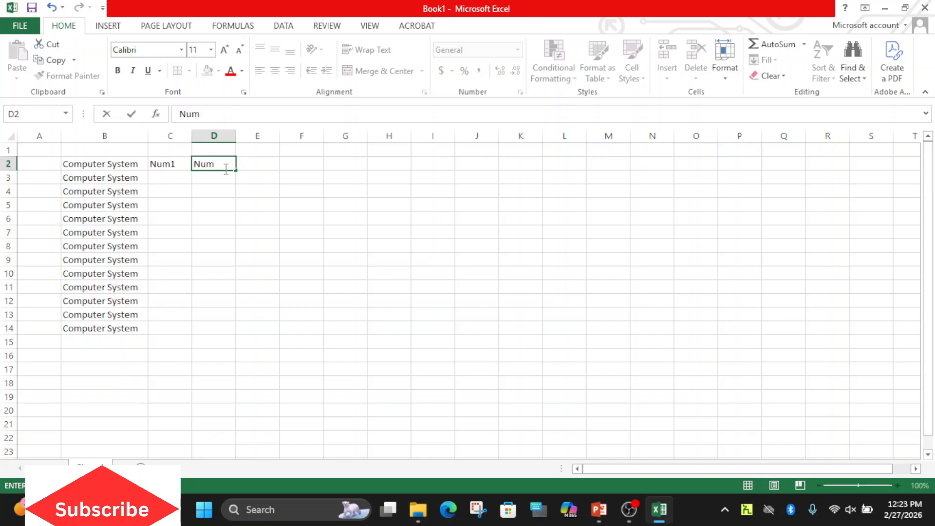
text(2)
- Enter 12 in cell C3 under Num1 and 23 in cell D3 under Num2
click(178, 179)
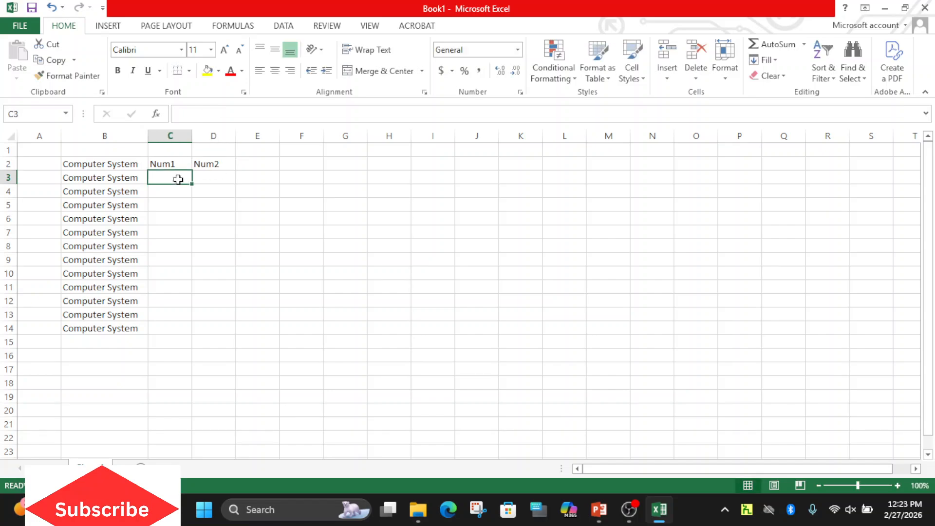
text(12)
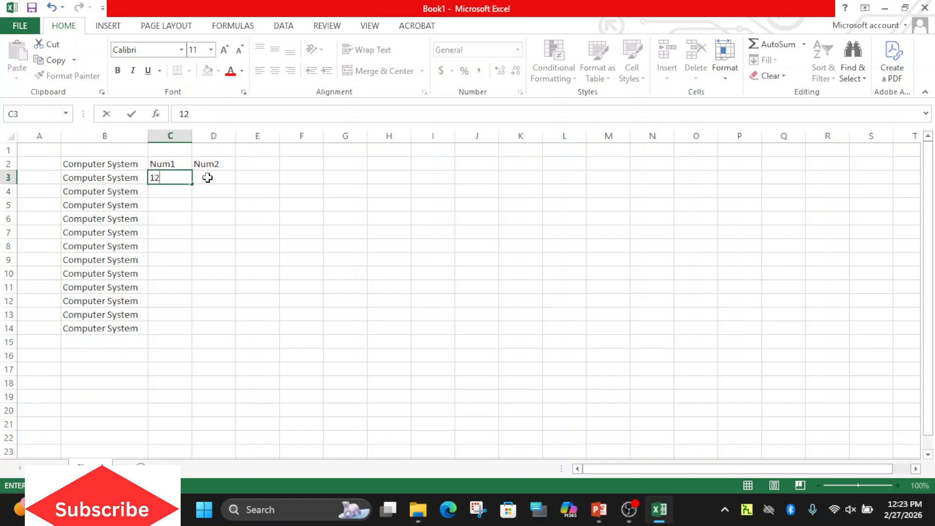
click(207, 177)
text(23)
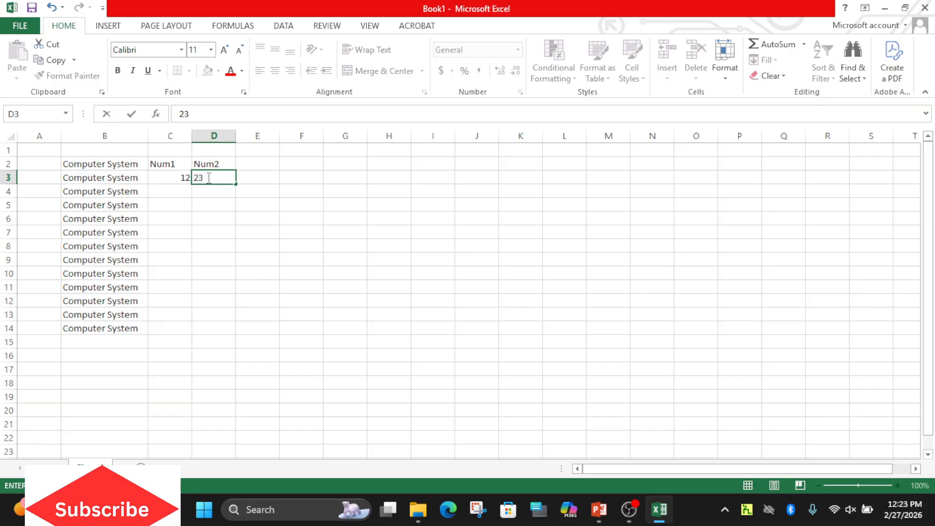
- Add the header "Total" in cell E2, beside the Num2 header
click(261, 167)
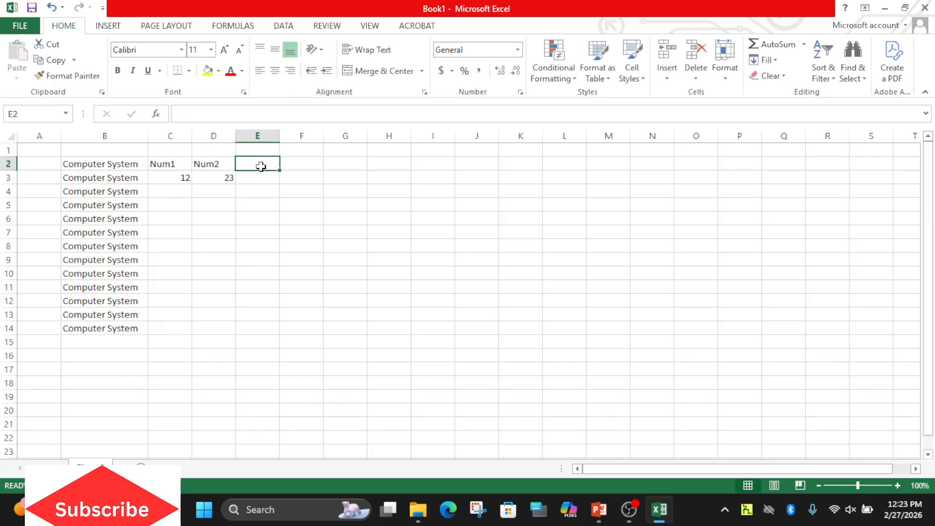
text(Tota)
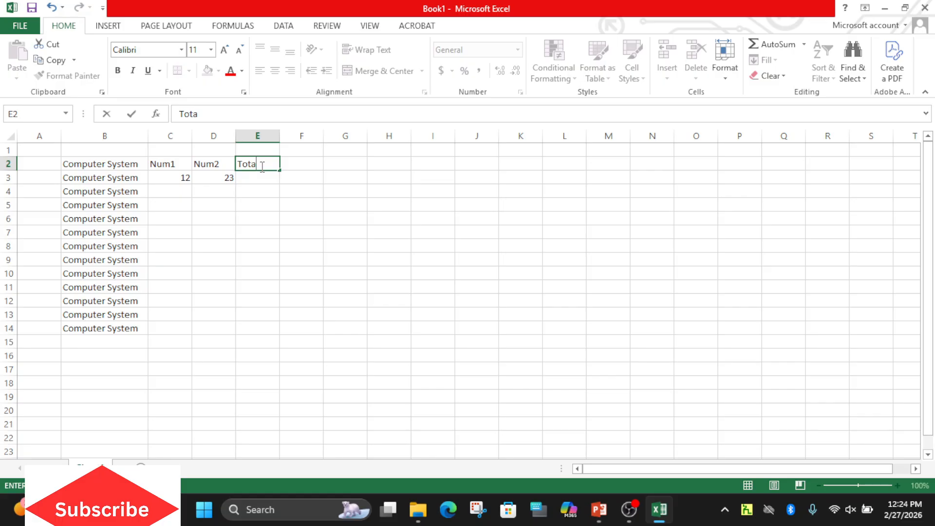
text(l)
- Enter the formula =C3+D3 in cell E3 under the Total header to add Num1 and Num2
click(275, 178)
text(=)
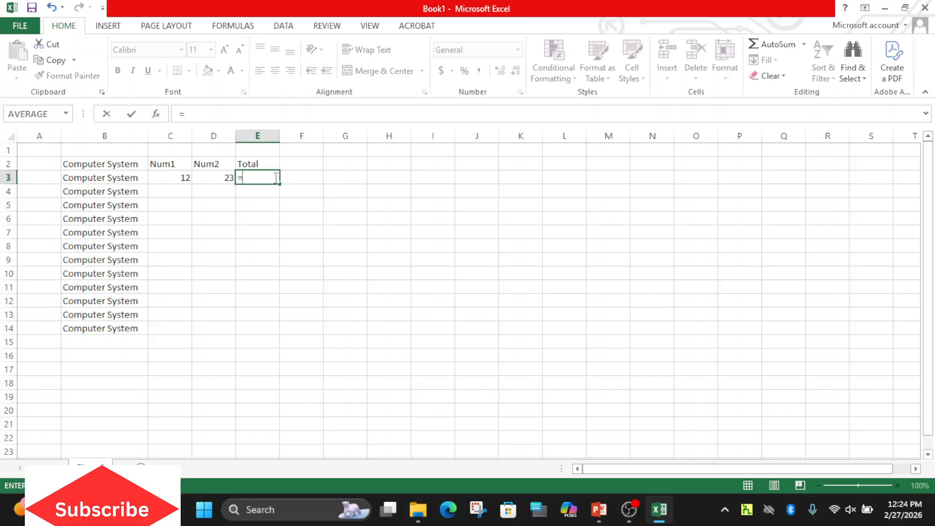
click(174, 177)
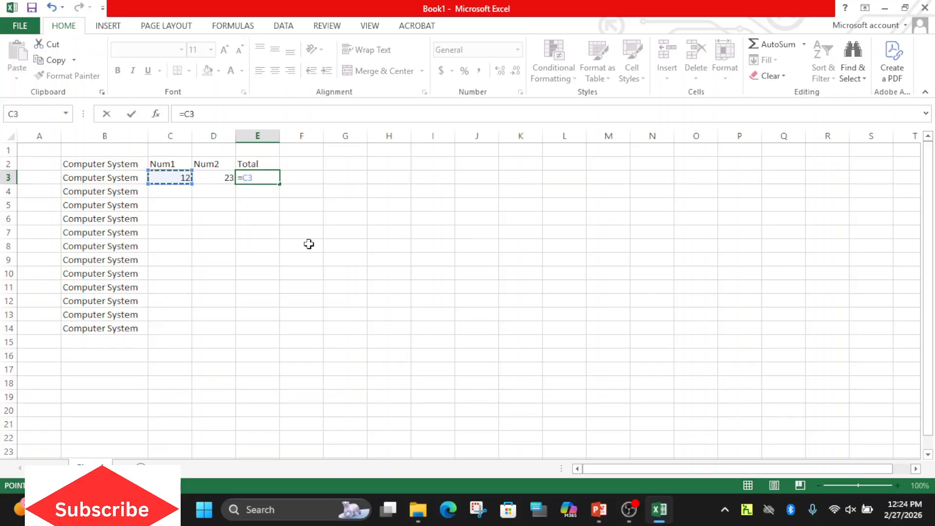
text(+)
click(228, 178)
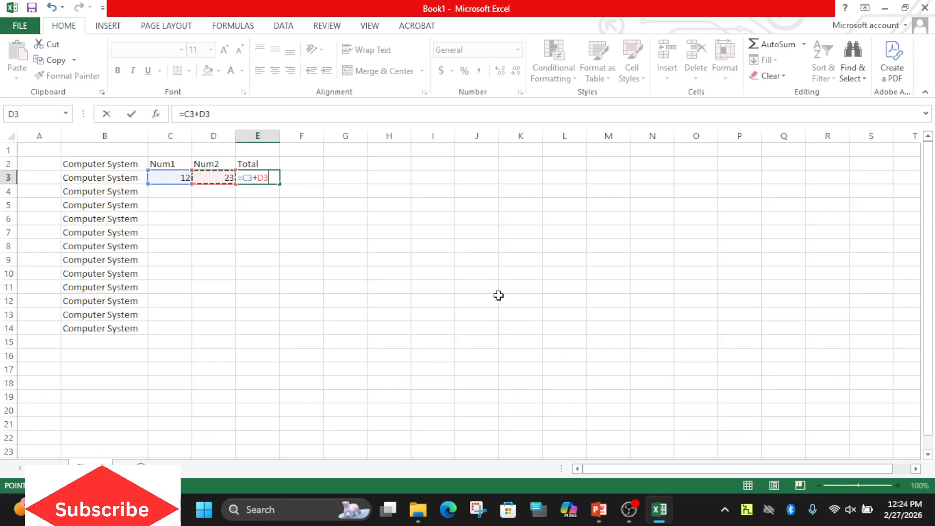
key(Return)
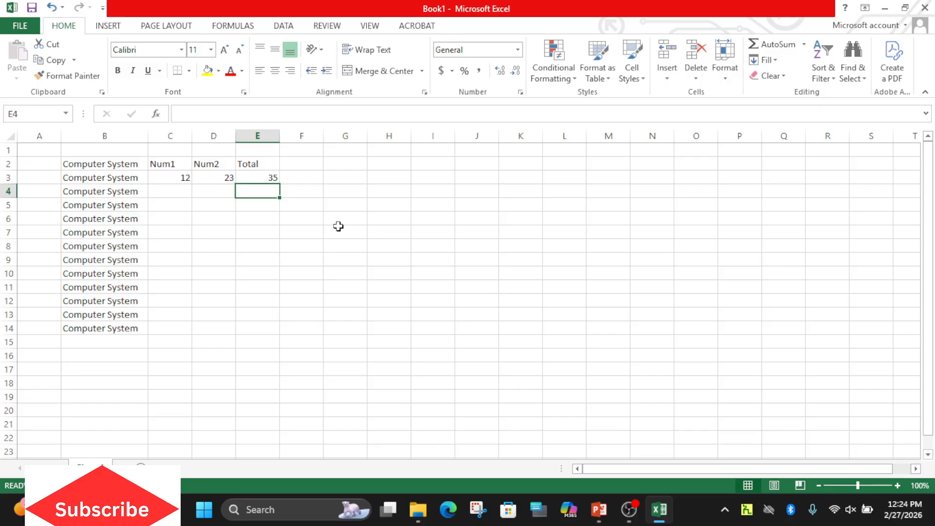
click(257, 175)
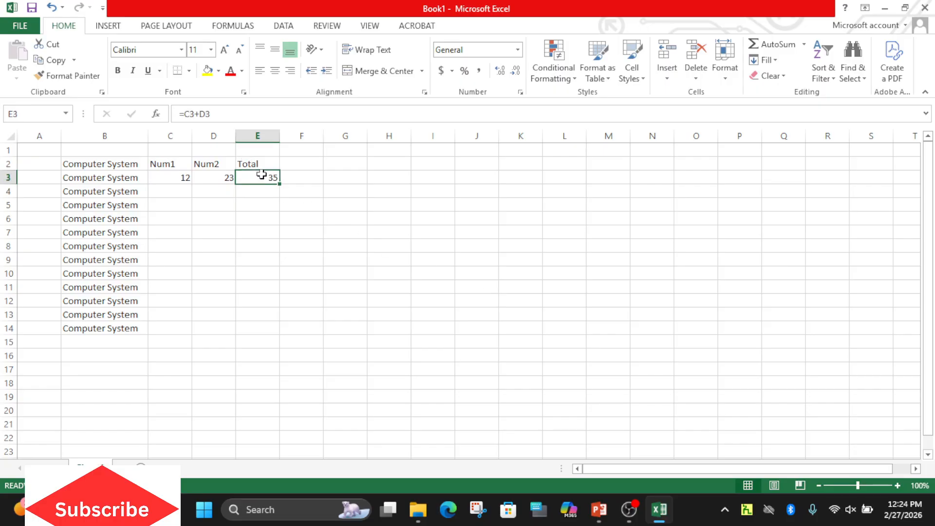
- Enter 12 and 56 in cells C4 and D4, and 67 and 56 in cells C5 and D5
click(180, 190)
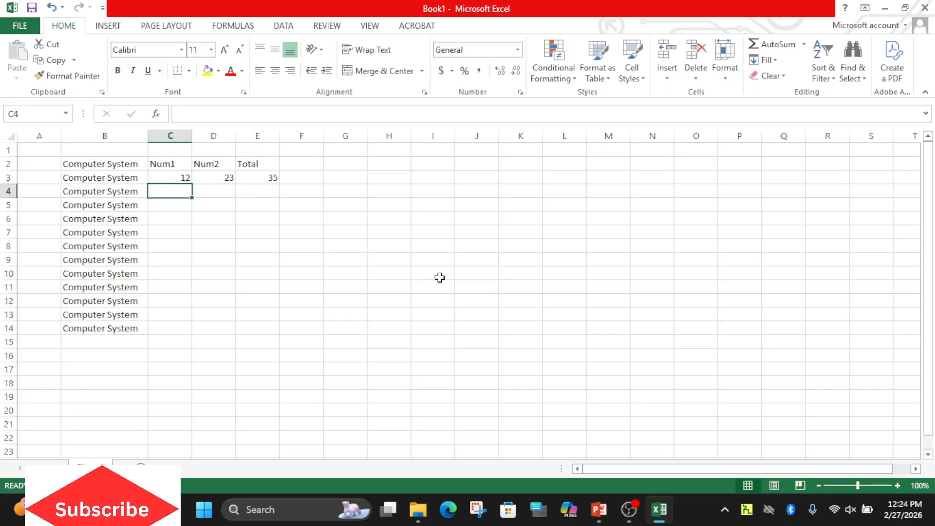
text(12)
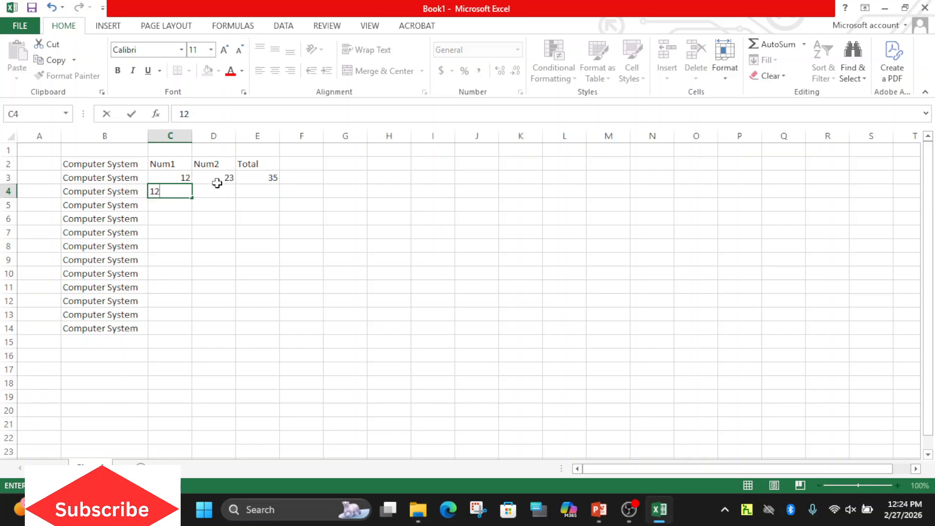
click(217, 190)
text(56)
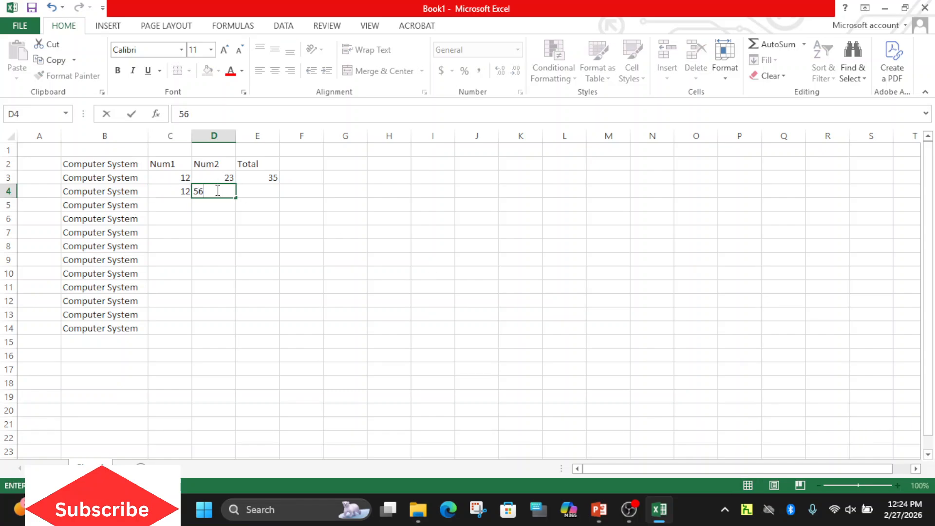
click(187, 207)
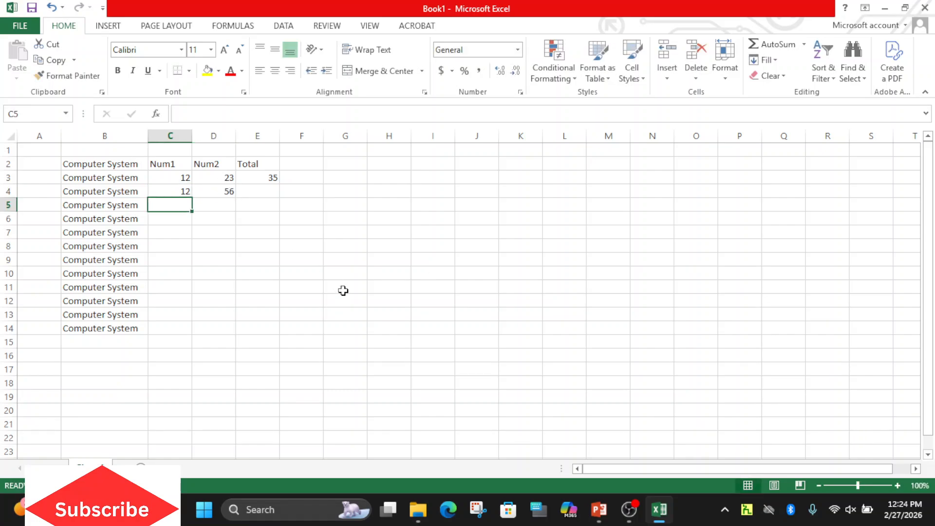
text(67)
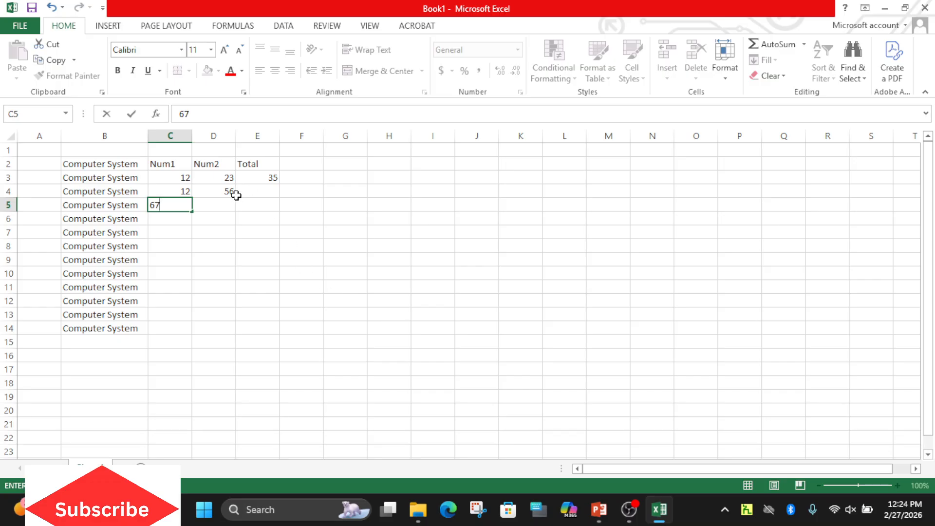
click(226, 200)
text(56)
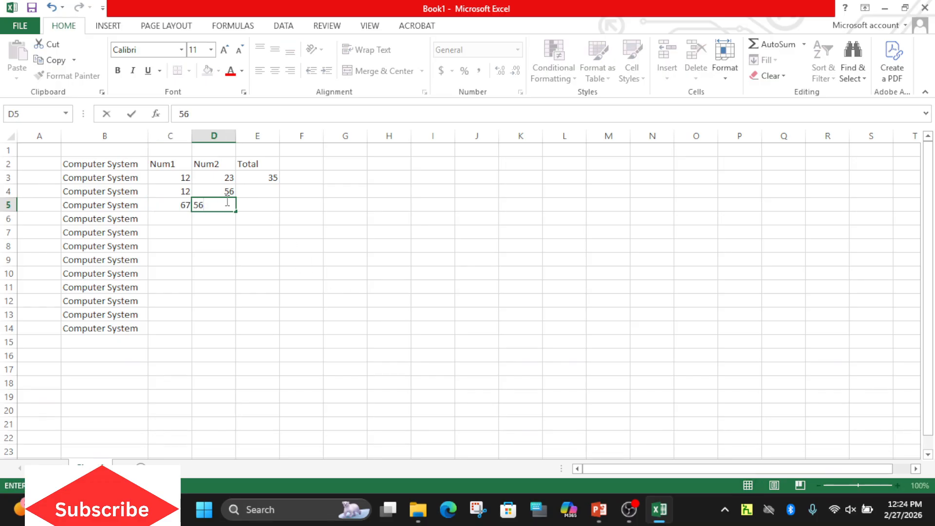
- Fill the Total formula of cell E3 down through E5 and check the formulas of the filled cells
click(253, 176)
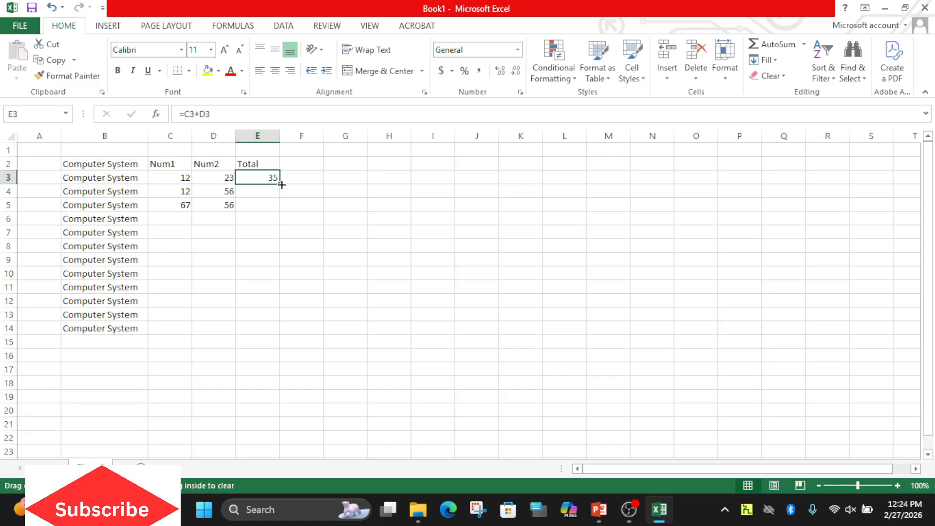
drag(282, 184, 278, 213)
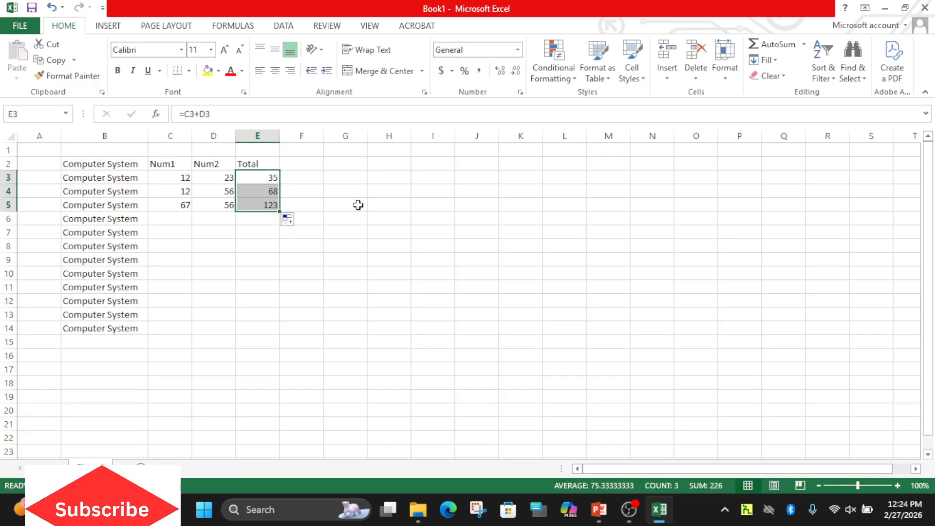
click(258, 190)
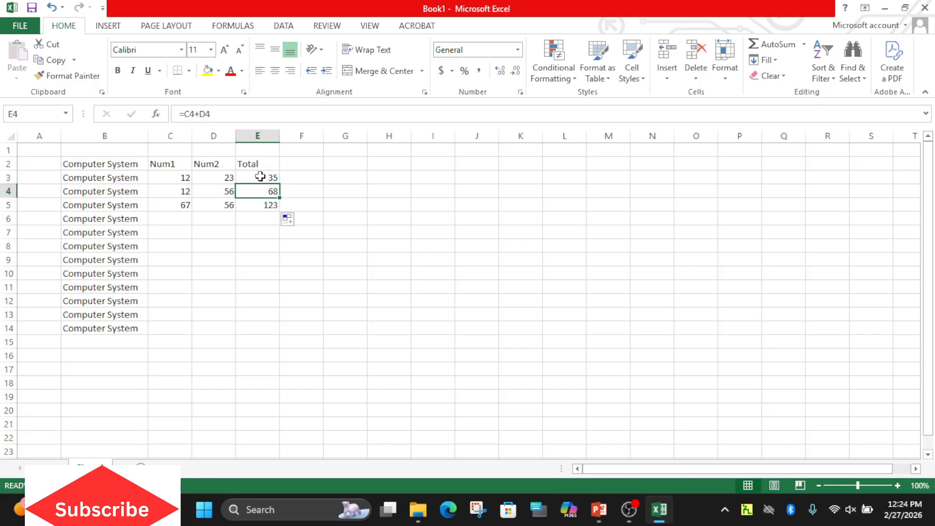
click(261, 176)
drag(522, 373, 588, 487)
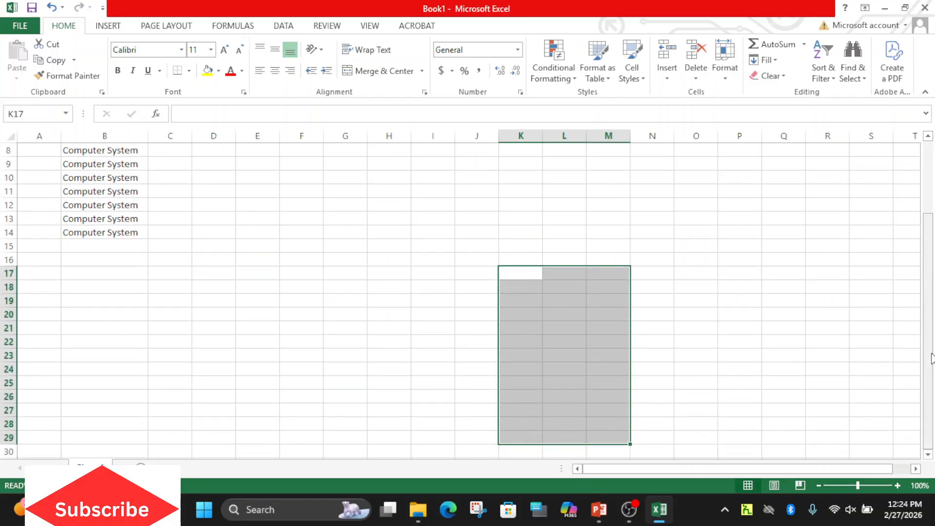
drag(929, 298, 933, 242)
- Enter the formula =7+9(5-7)/2 in cell F3 and accept the proposed correction to =7+9*(5-7)/2
click(319, 176)
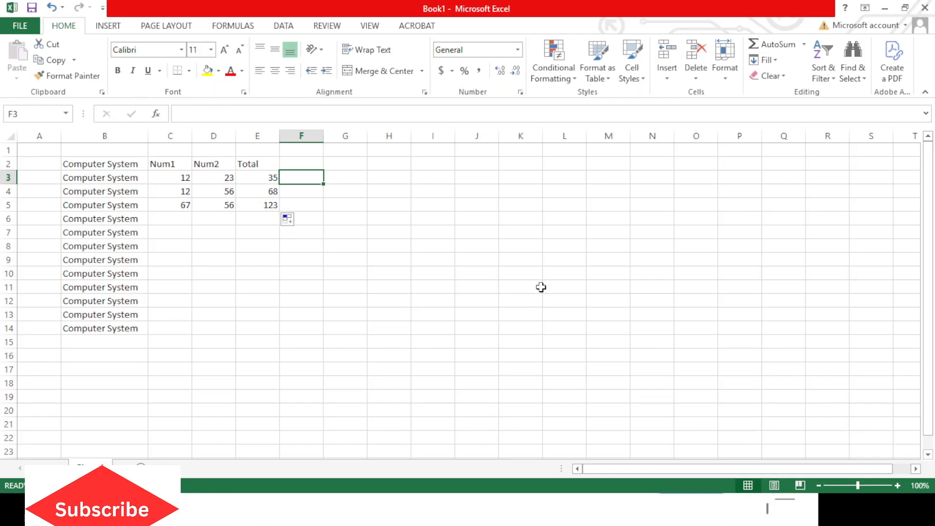
text(=)
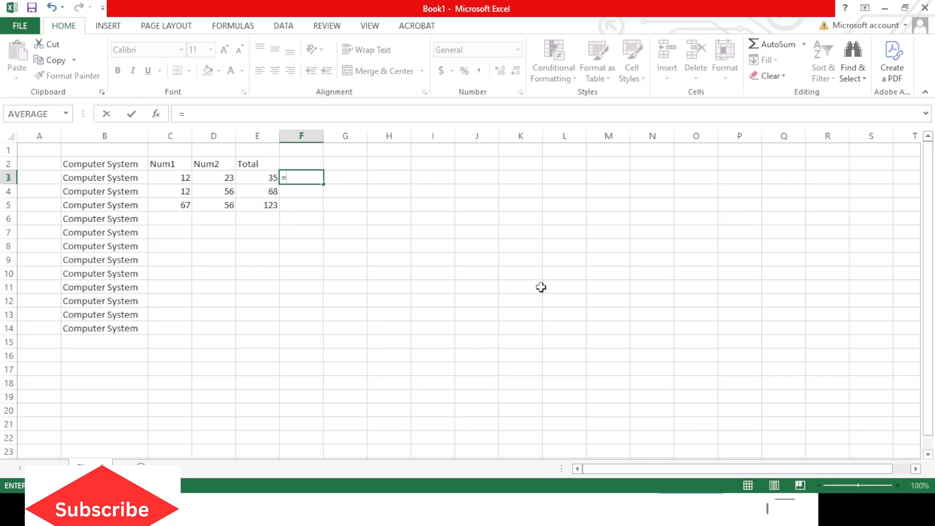
text(7)
text(_)
text(_)
text(+9(5-)
text(7)
text(9)
text(()
text(5-7)
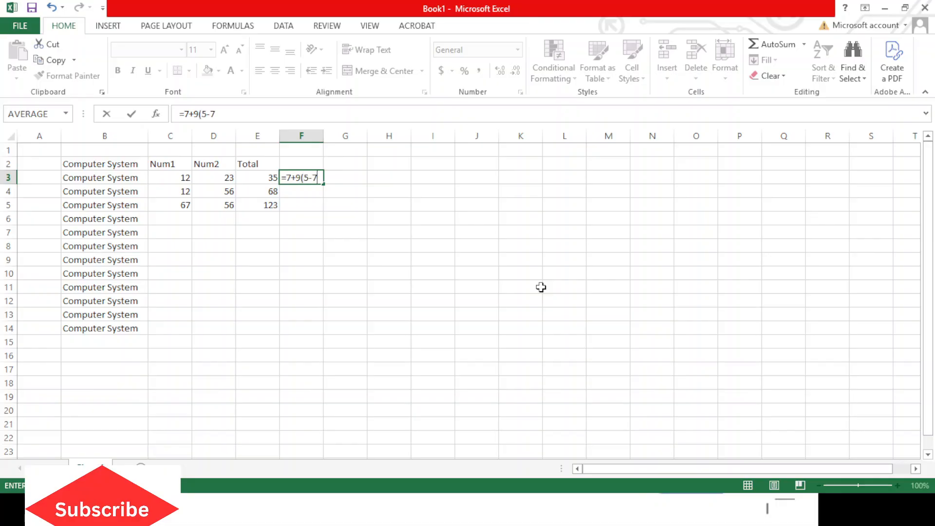
text()/2)
key(Return)
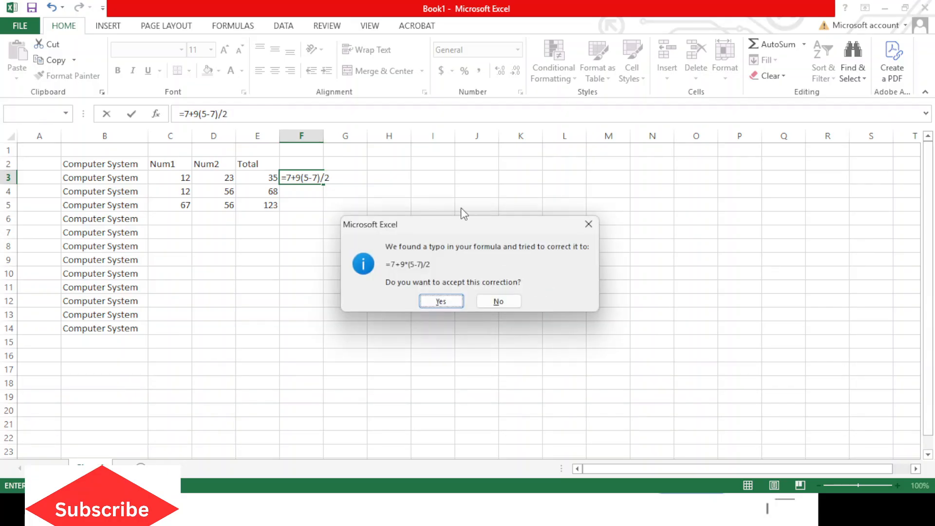
click(441, 301)
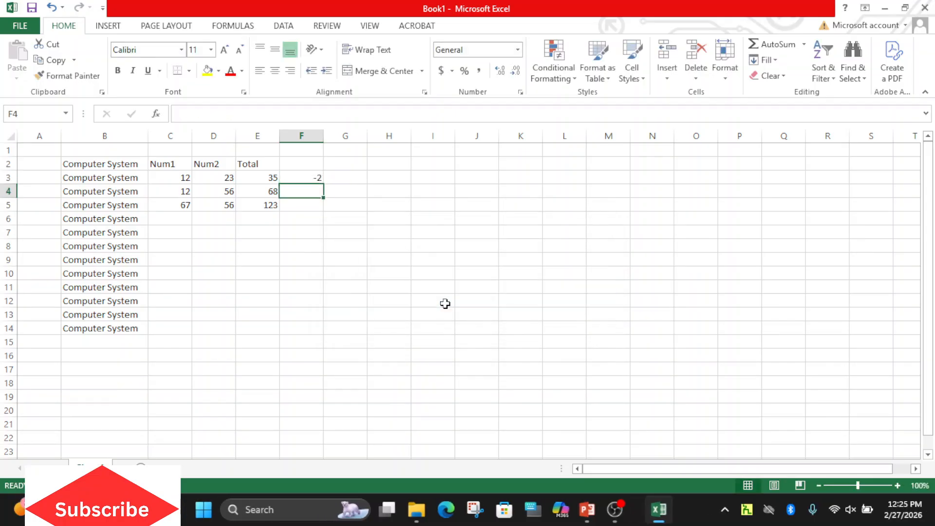
click(311, 178)
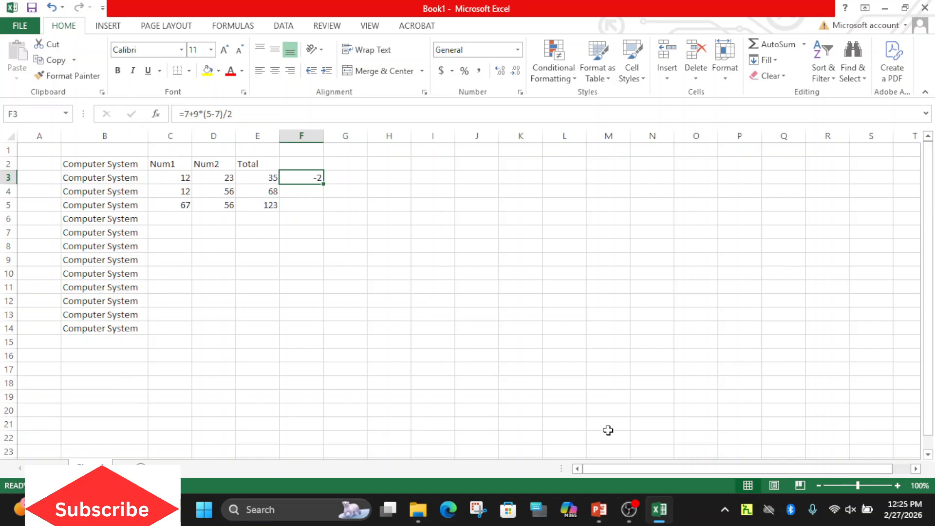
- Present textbook page 103 on formulas and order of operations in PowerPoint, and return to the Excel workbook
click(601, 510)
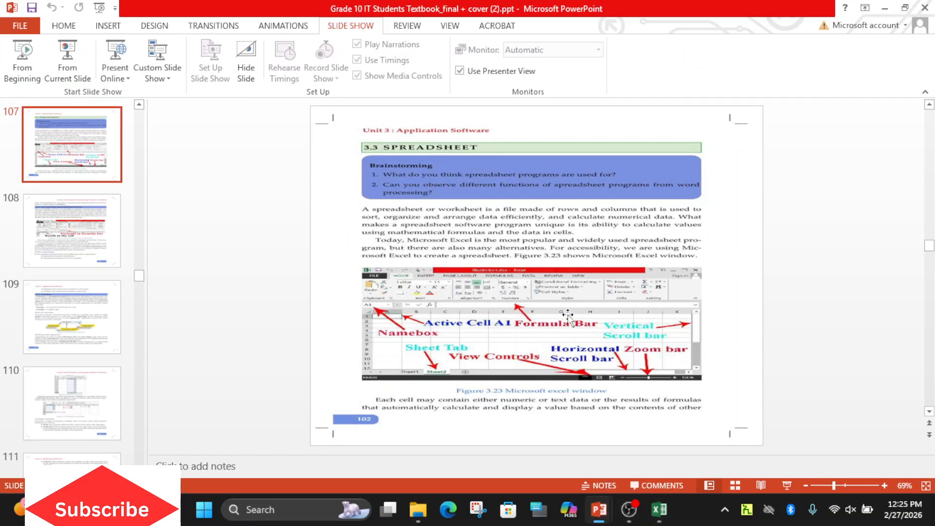
click(78, 82)
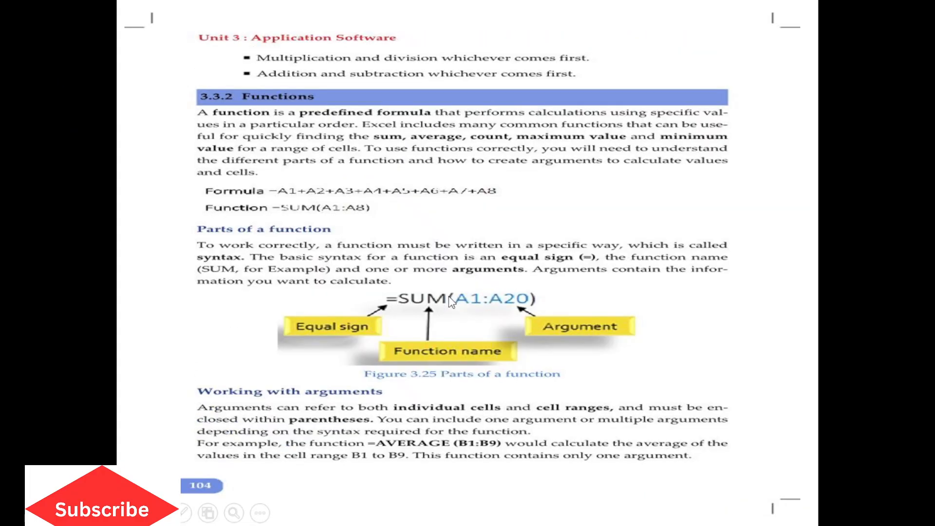
key(Left)
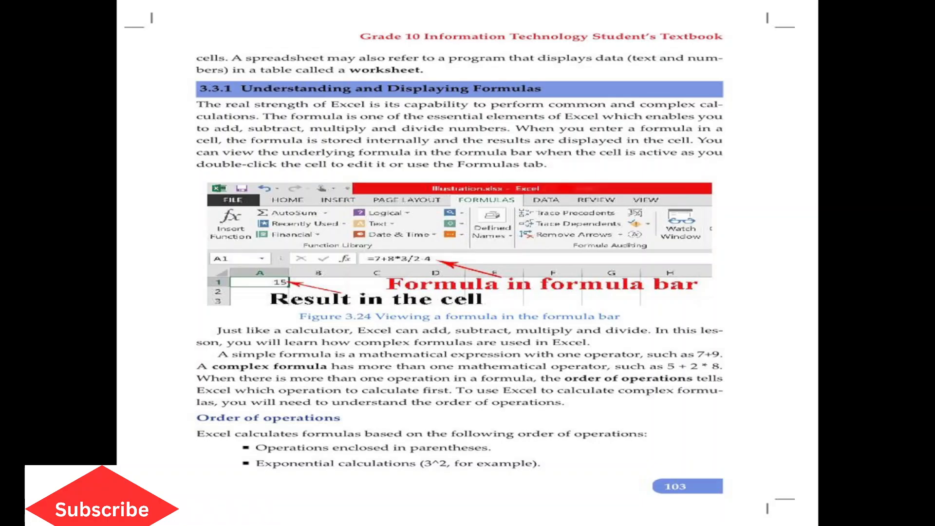
key(alt+Tab)
key(Tab)
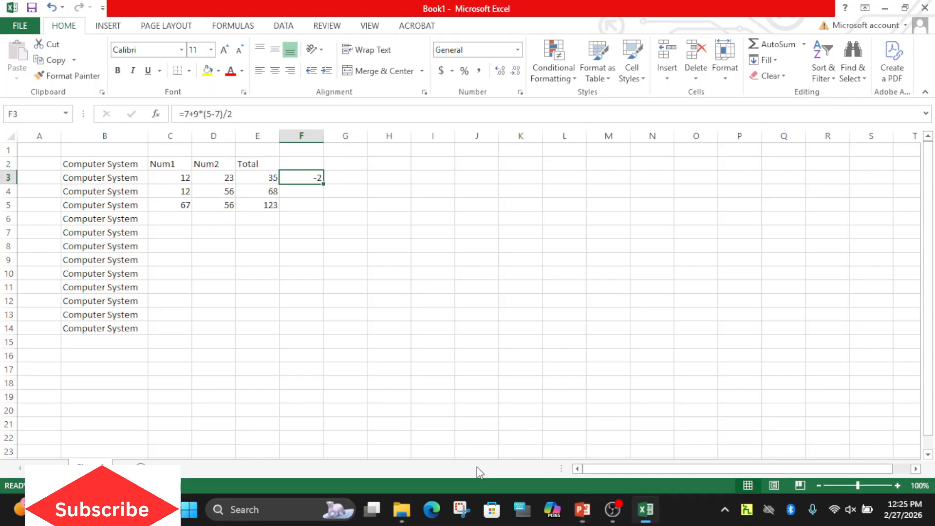
- Open the On-Screen Keyboard with the empty cell H3 selected and show its shifted symbols
click(381, 179)
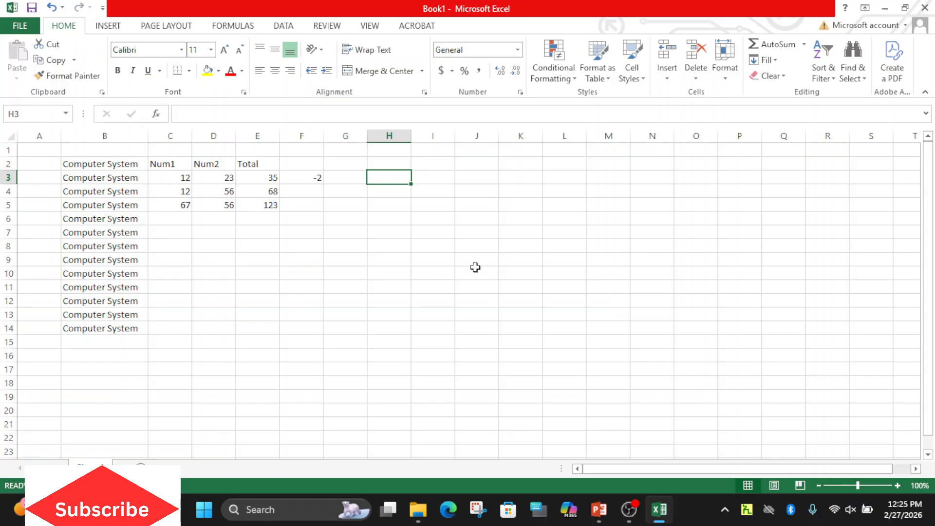
click(540, 509)
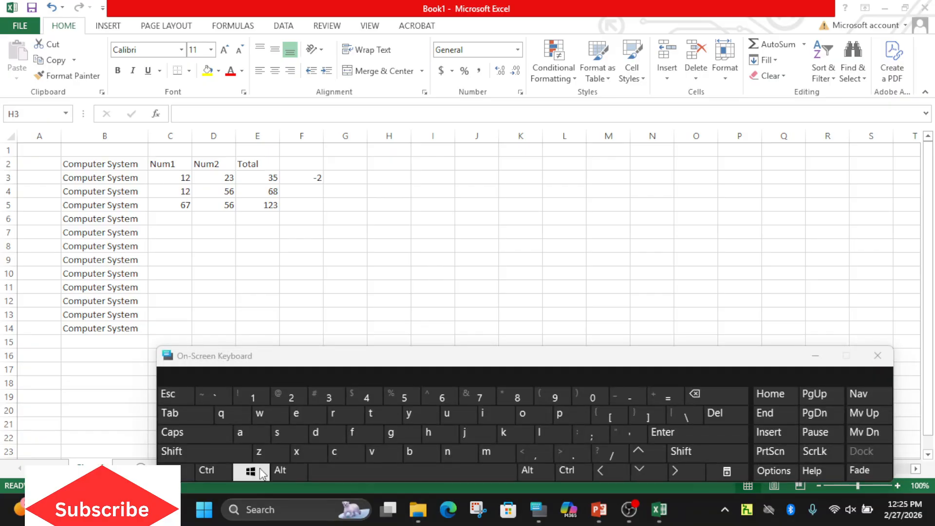
click(227, 452)
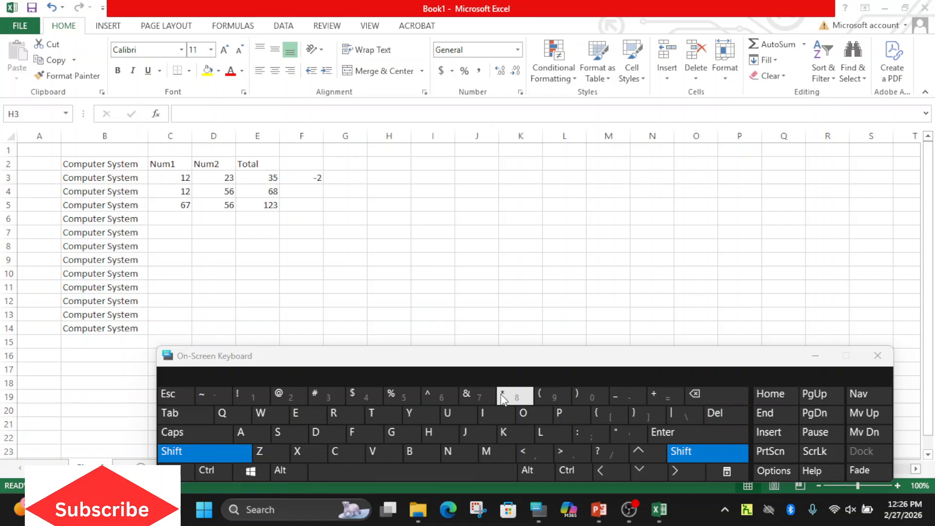
click(359, 183)
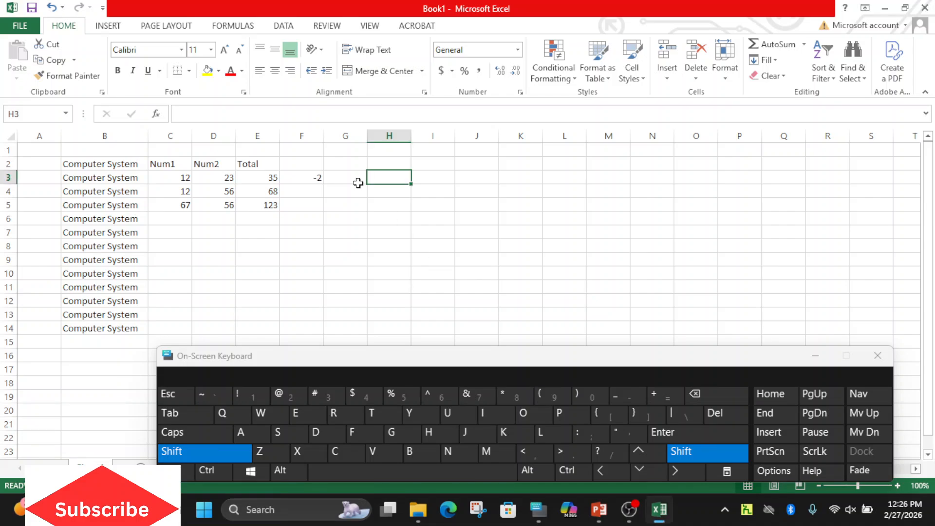
- Enter the exponent formula =3^8 in cell H3, using the On-Screen Keyboard for the caret
text(_)
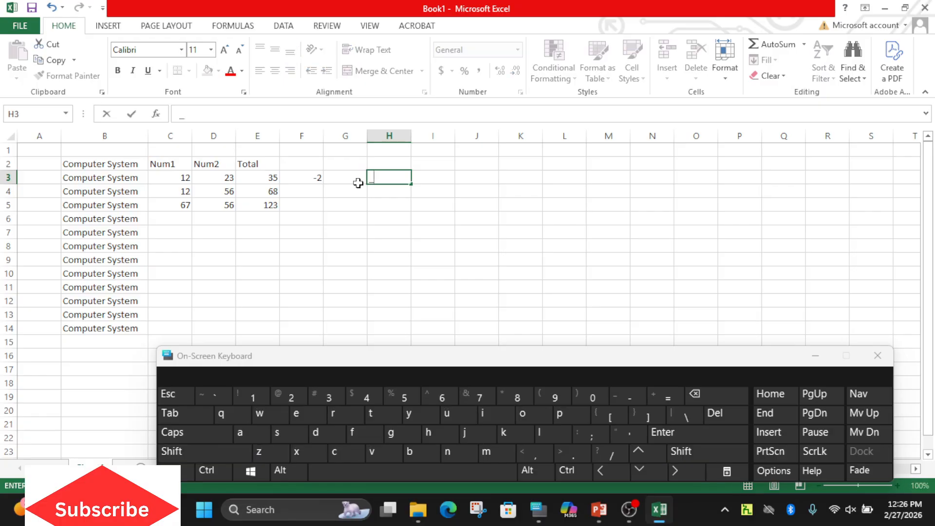
key(BackSpace)
text(=)
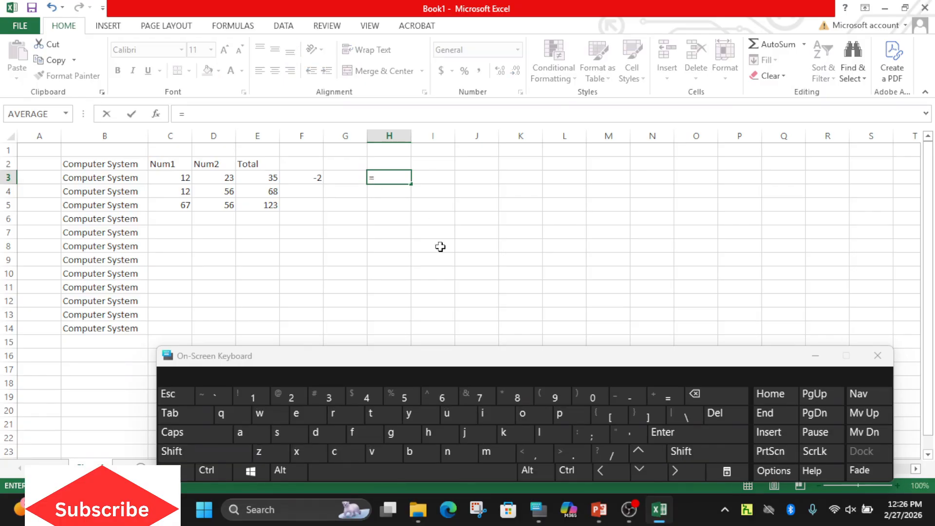
text(3)
click(240, 456)
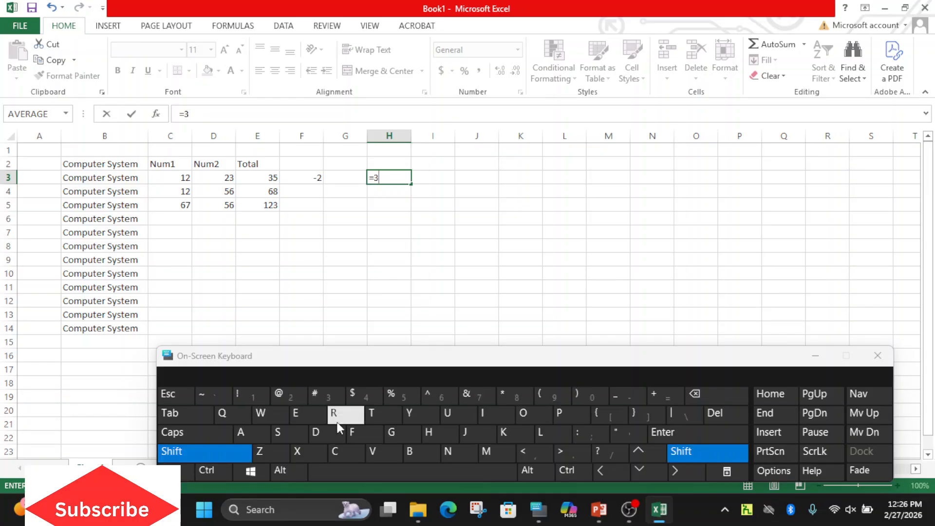
click(433, 395)
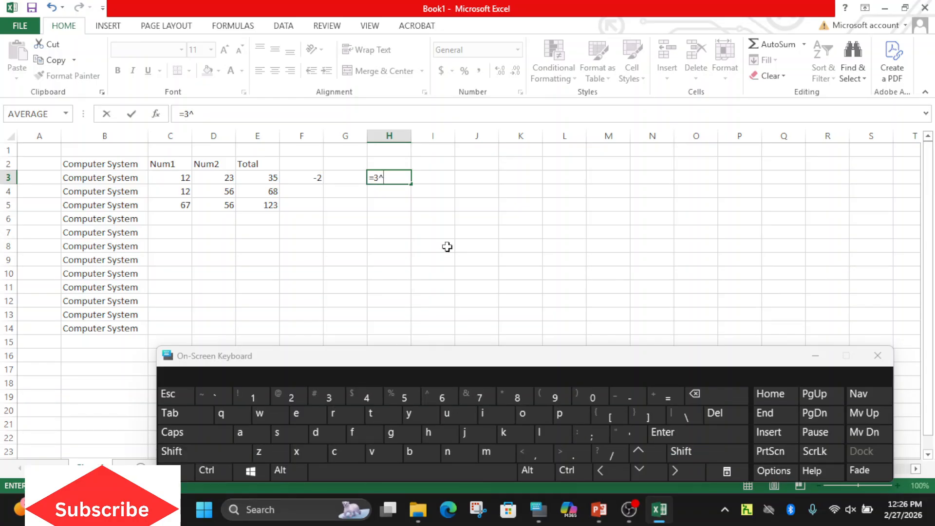
click(512, 392)
click(692, 435)
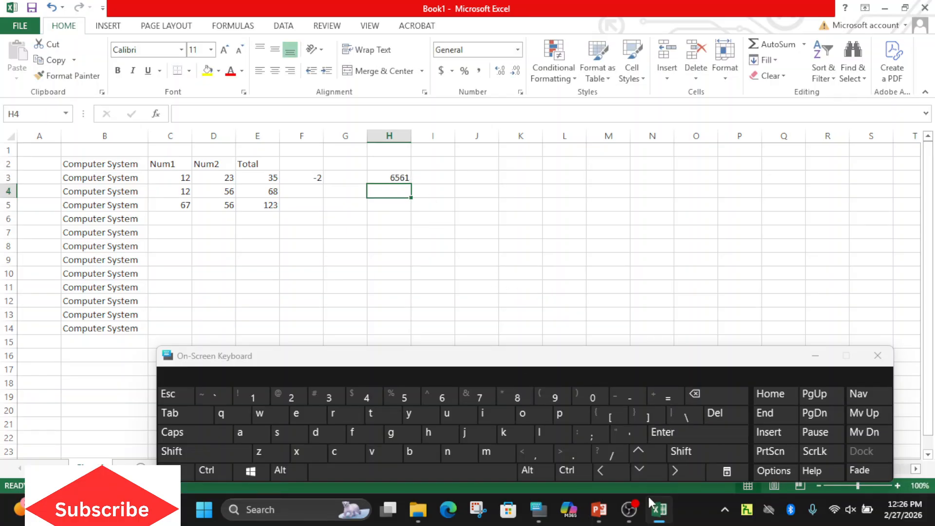
- Present textbook page 104 on functions in PowerPoint with the On-Screen Keyboard minimized, and return to the Excel workbook
click(657, 515)
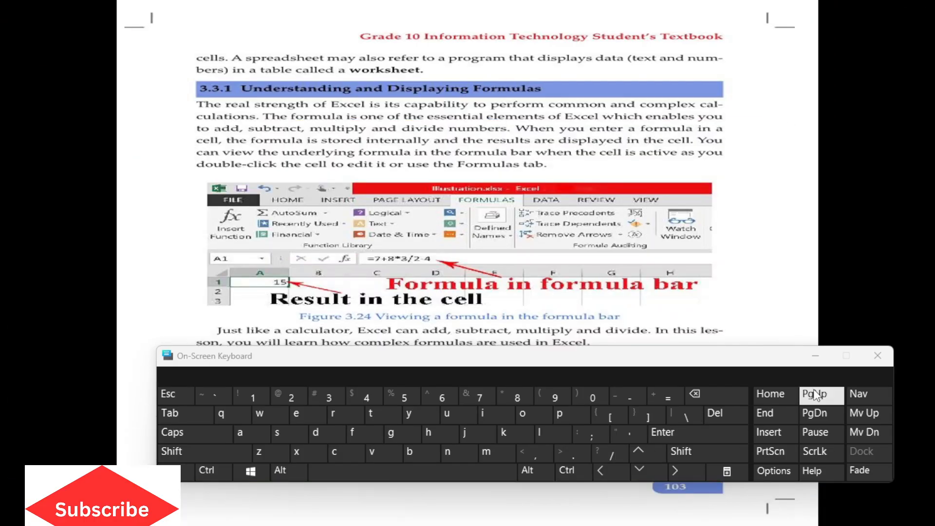
click(816, 357)
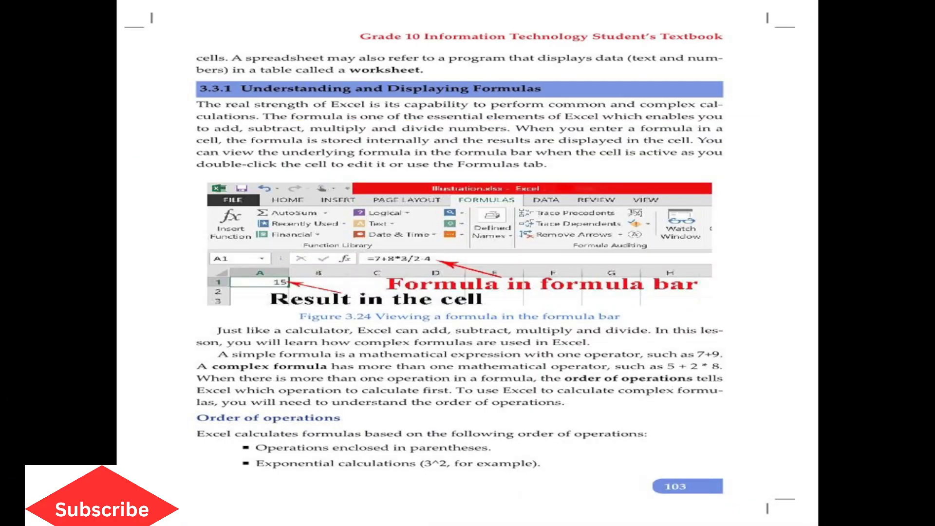
click(618, 325)
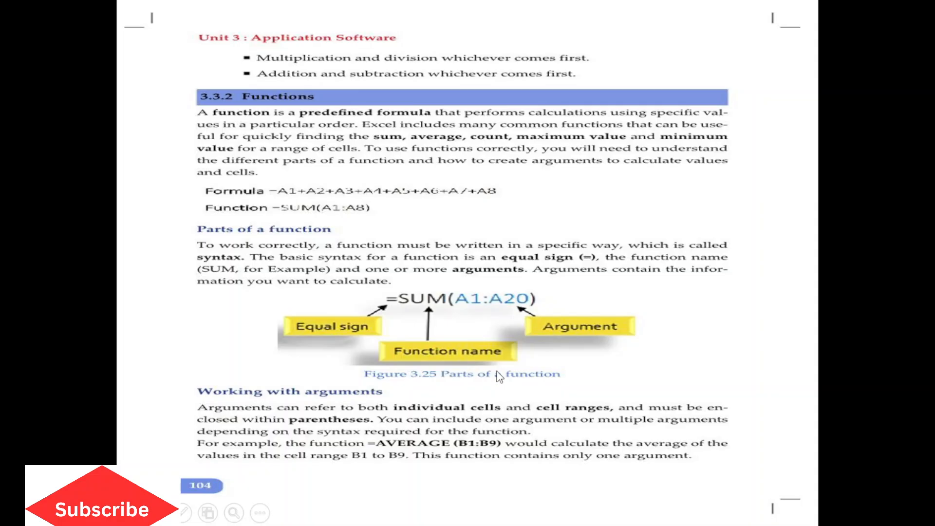
key(alt+Tab)
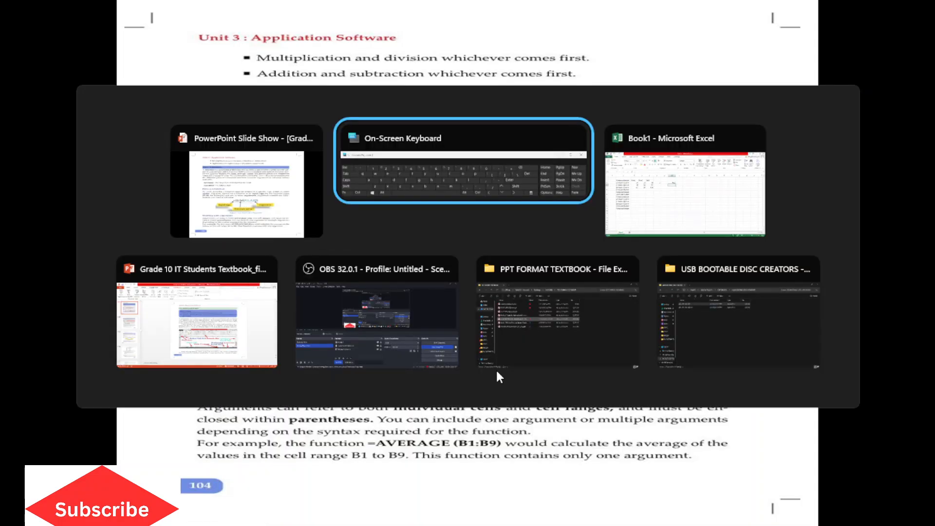
key(alt+Tab)
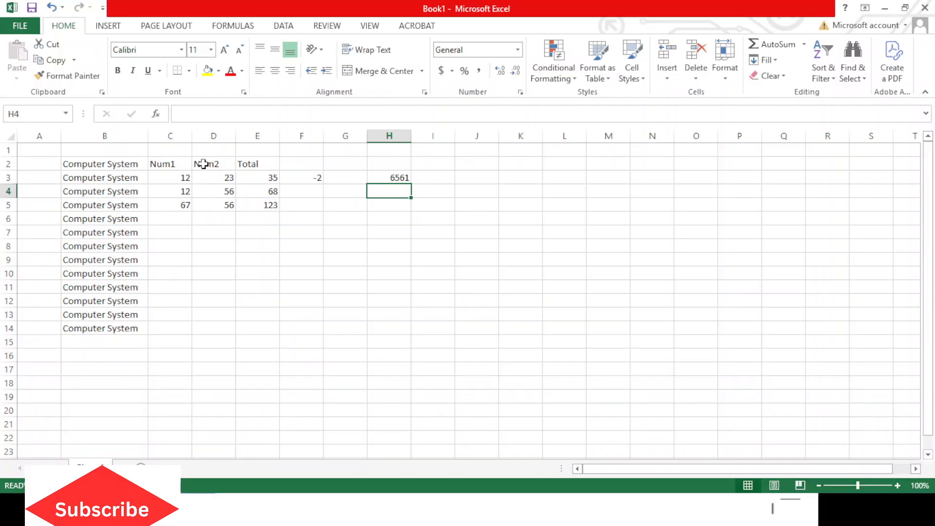
- Clear the contents of cells E3:I5, keeping the Total heading
click(259, 162)
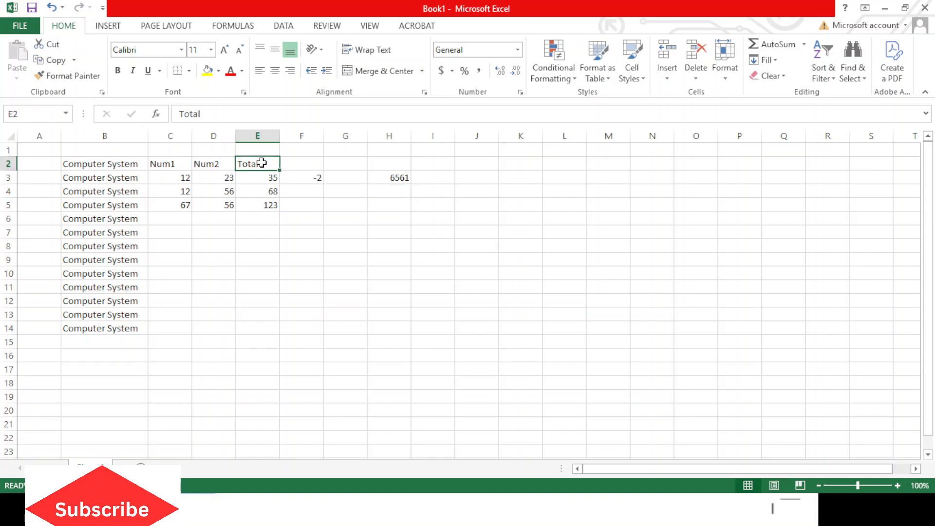
click(301, 167)
click(262, 177)
drag(261, 177, 418, 203)
key(Delete)
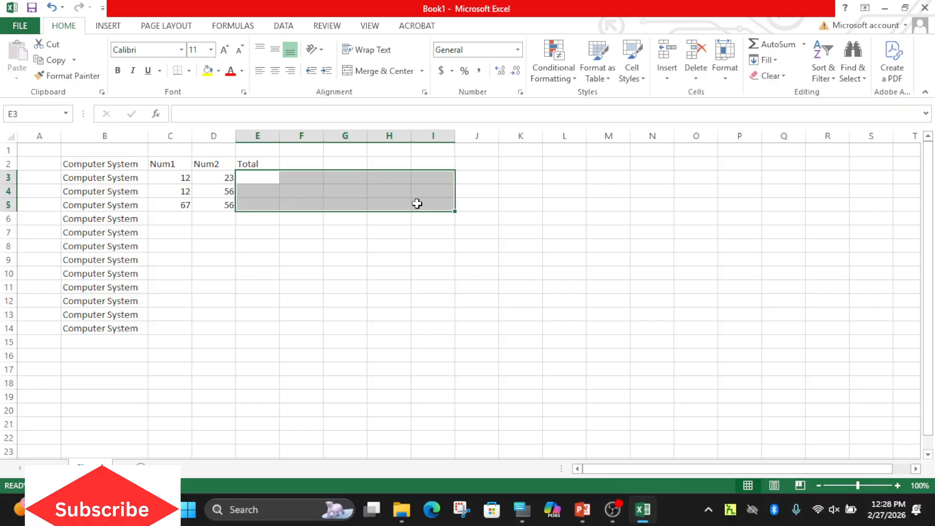
- Enter the headings Count, Max and Min in cells F2, G2 and H2
click(288, 160)
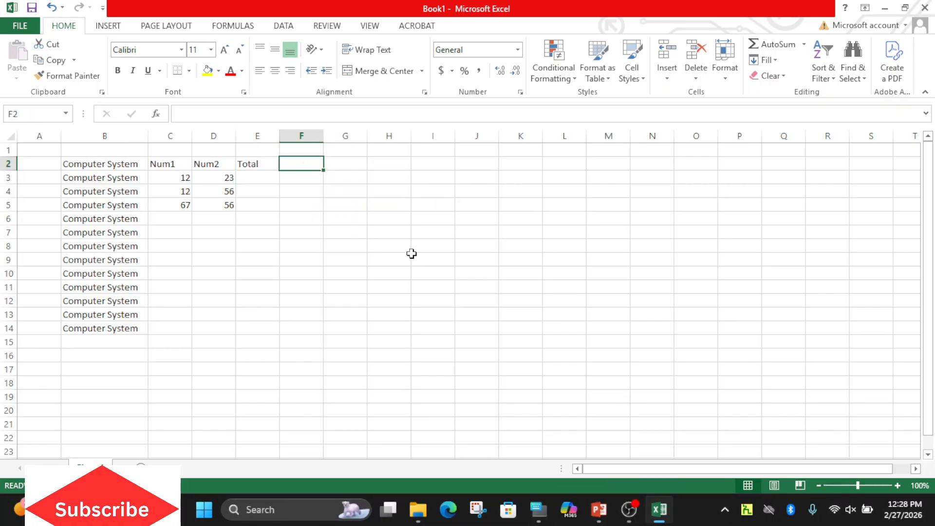
text(Count)
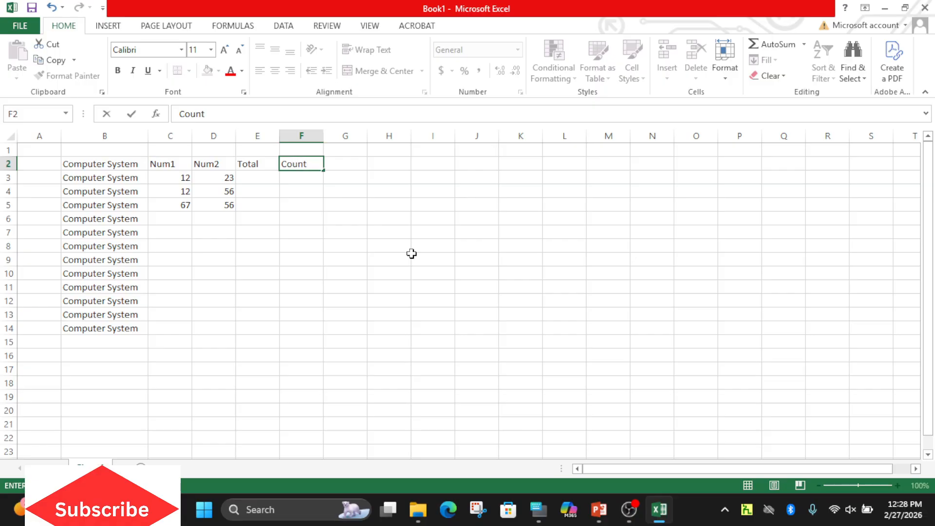
click(350, 162)
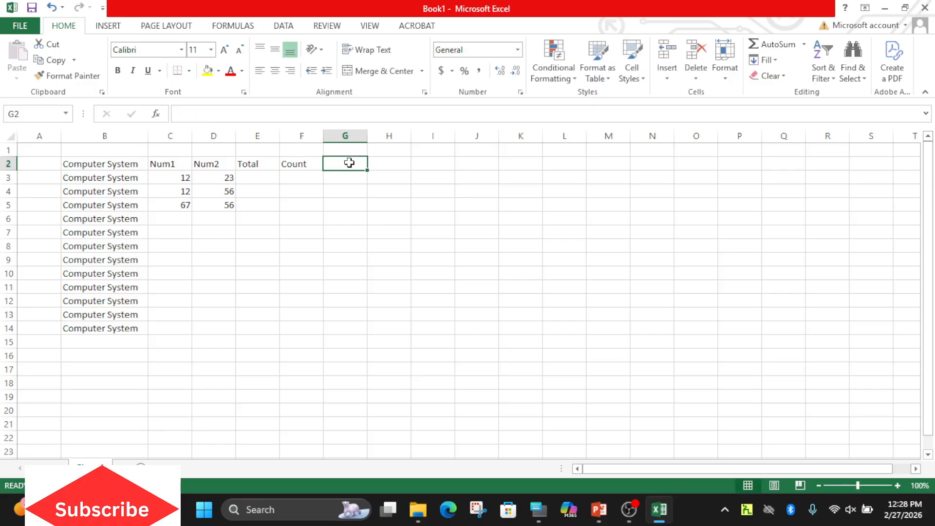
text(Max)
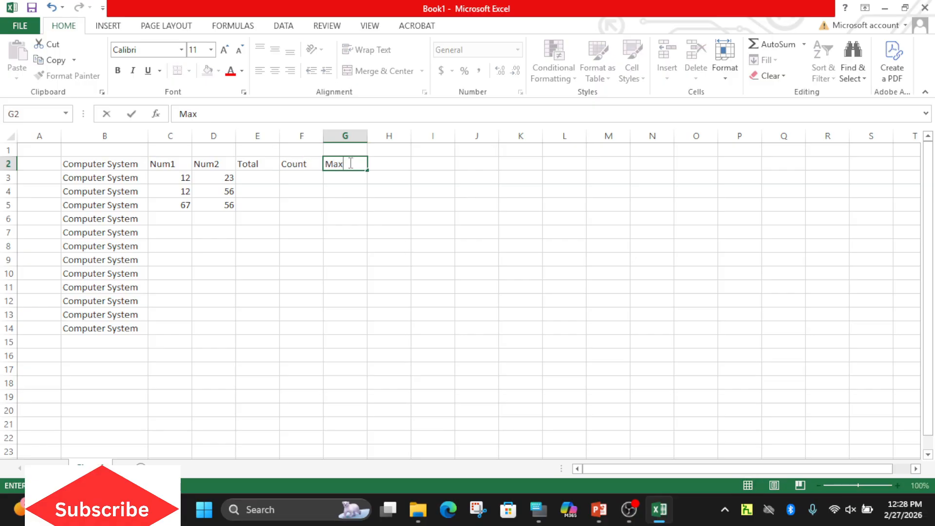
click(408, 167)
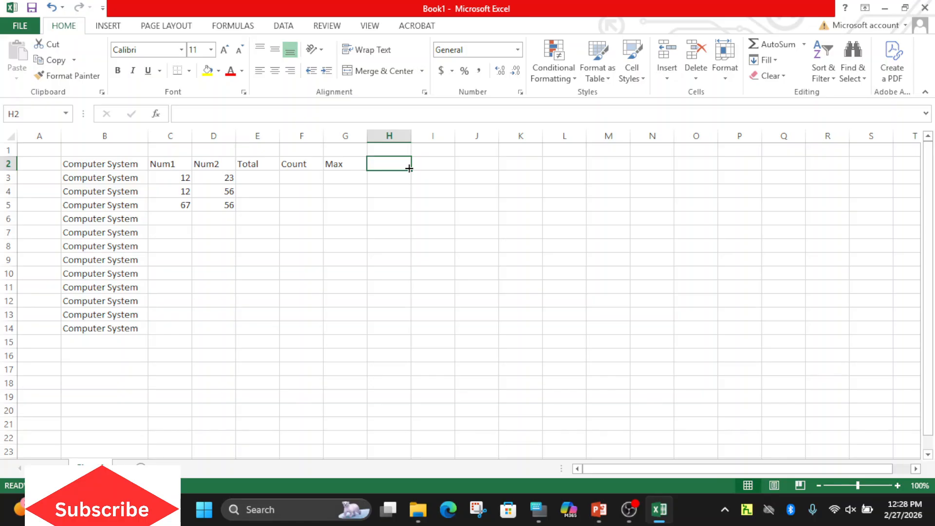
text(Min)
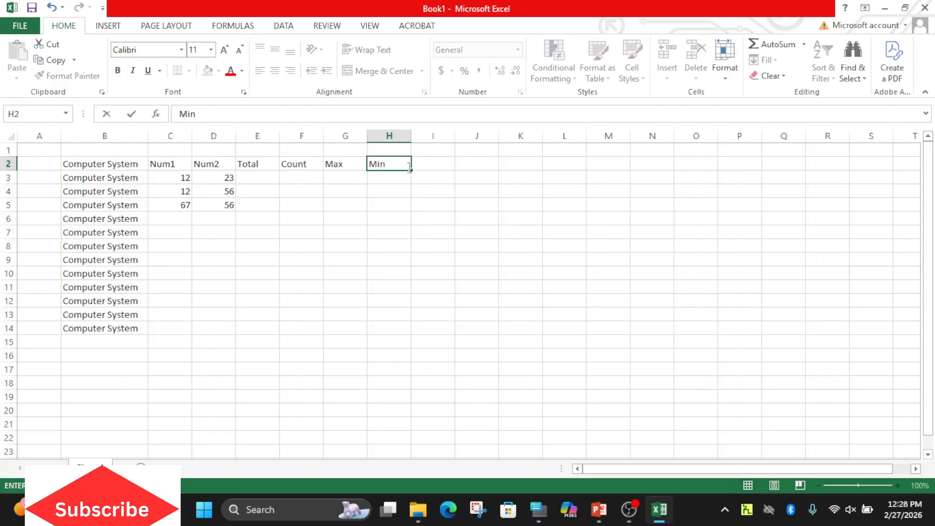
click(440, 161)
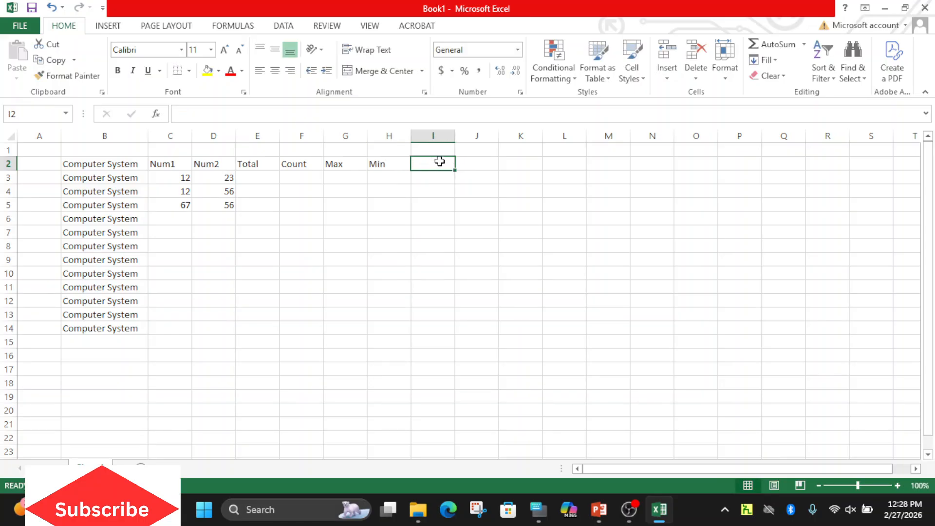
- Insert a column before the Count column and enter the heading Average in F2
click(306, 163)
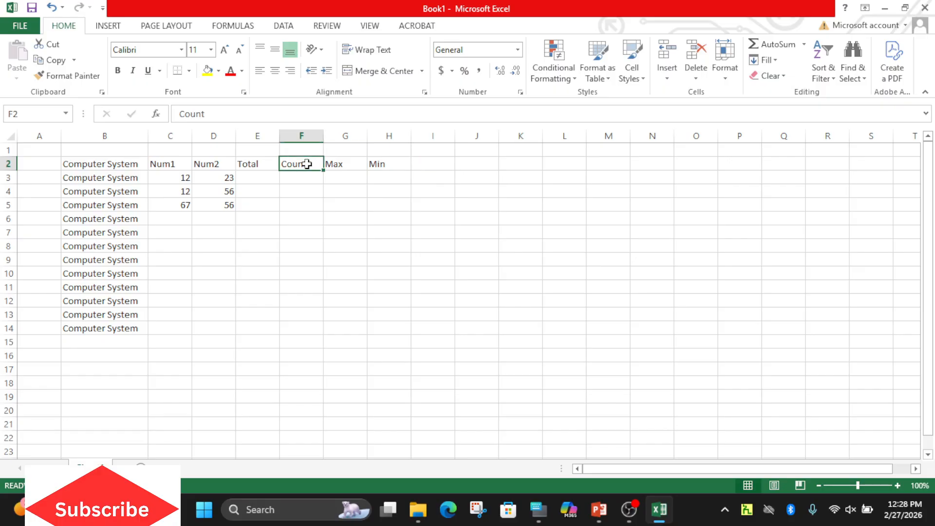
click(661, 80)
click(697, 122)
text(Ave)
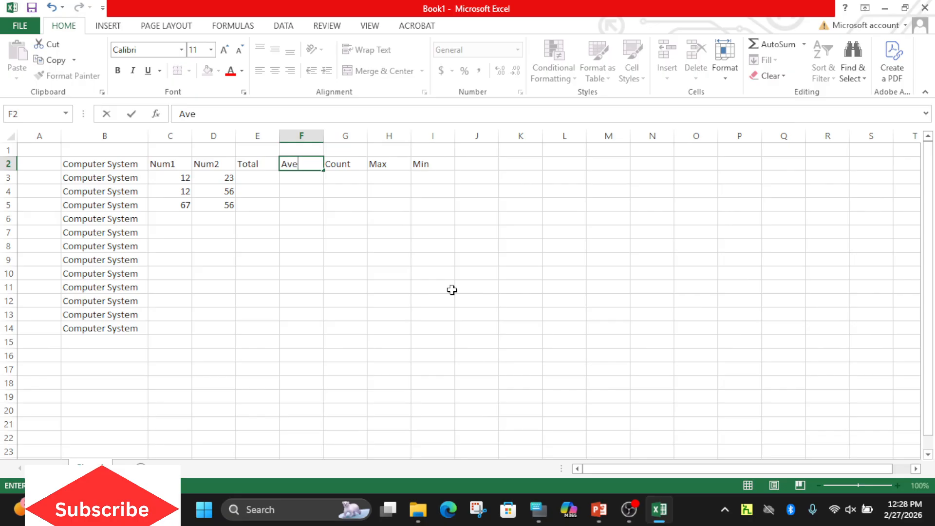
text(rafe)
key(BackSpace)
key(BackSpace)
text(ge)
click(272, 182)
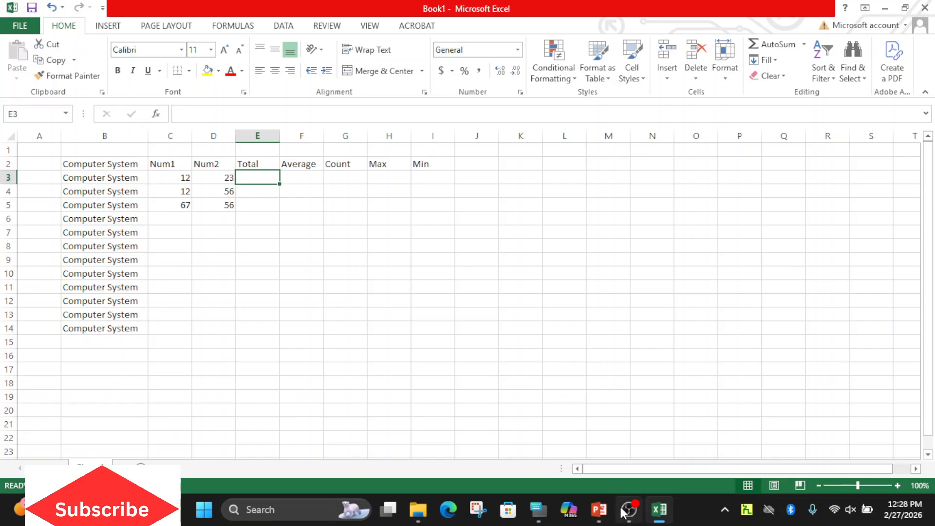
- Present textbook pages 104 and 105 on function arguments in PowerPoint, and return to the Excel workbook
click(604, 509)
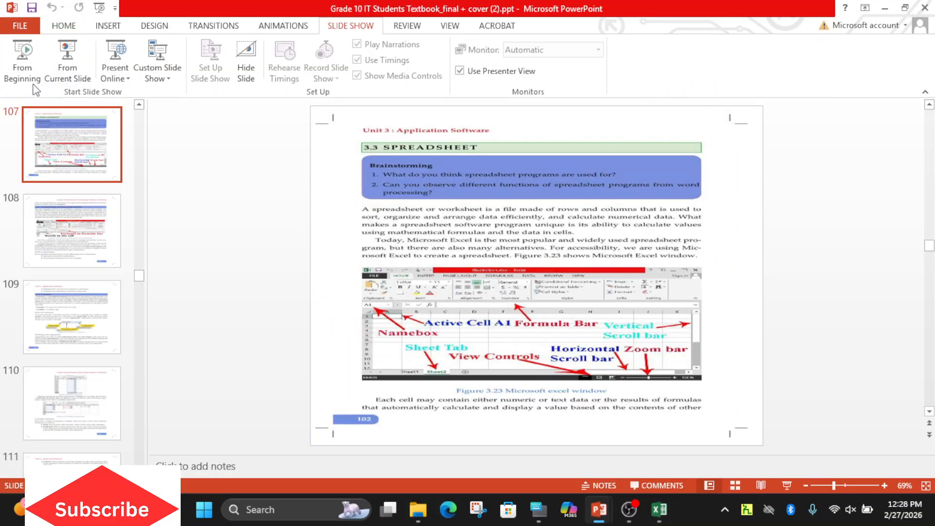
click(68, 61)
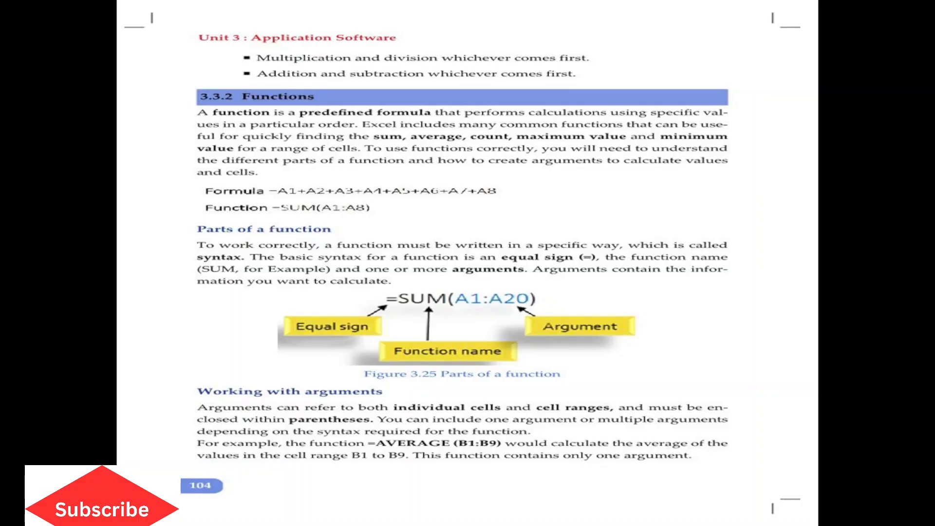
key(Right)
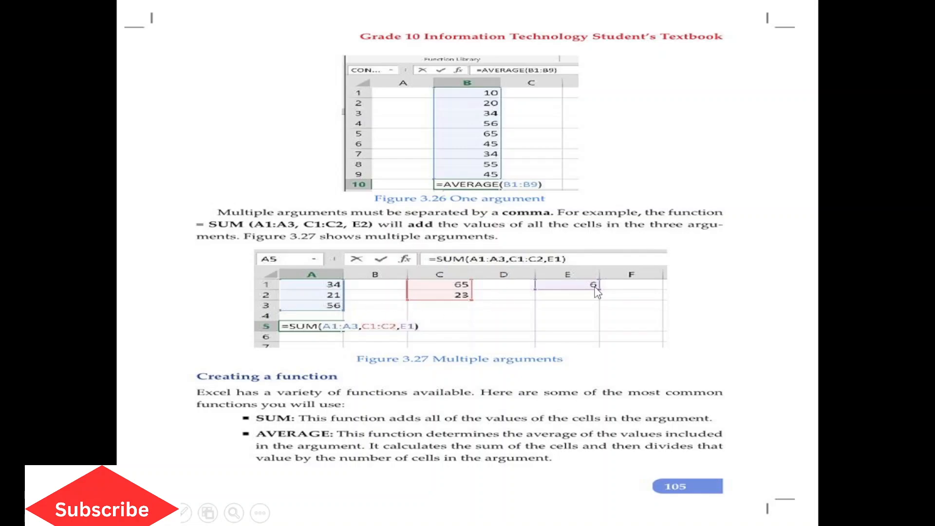
right_click(466, 322)
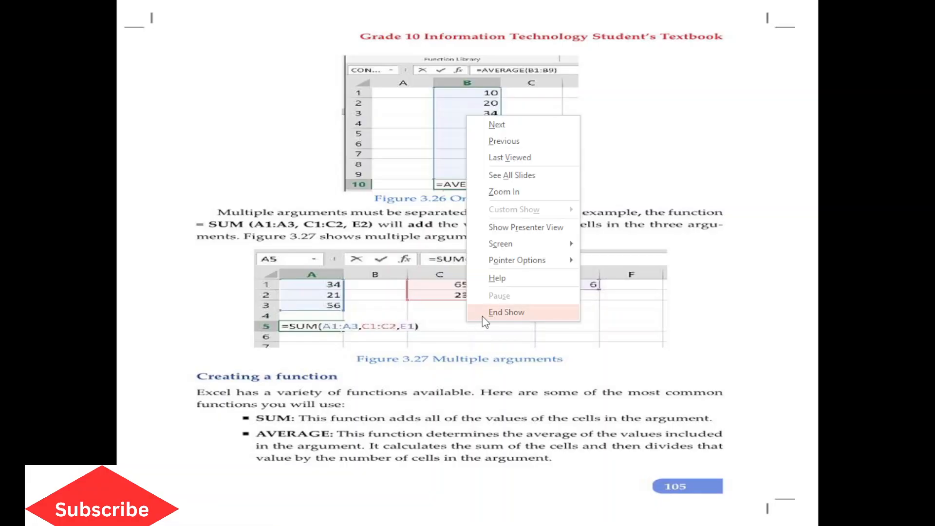
click(430, 313)
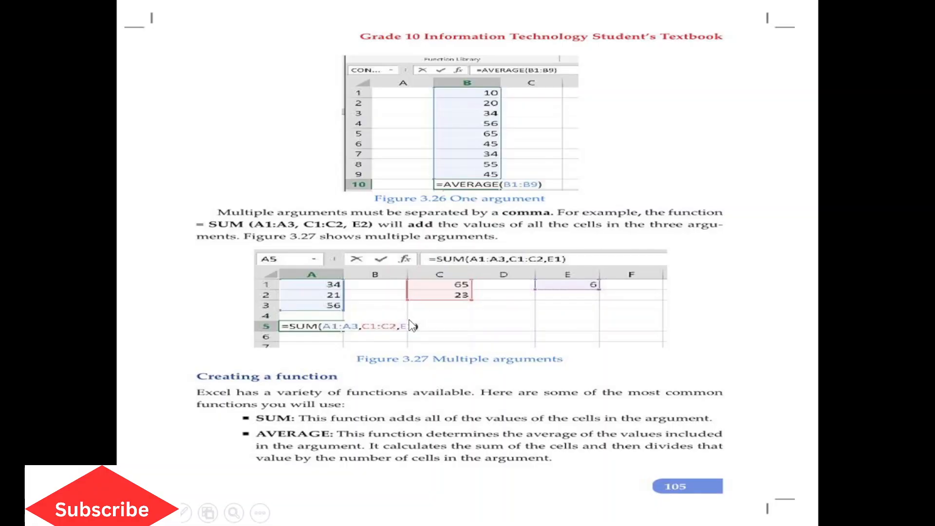
key(alt+Tab)
key(alt+Tab)
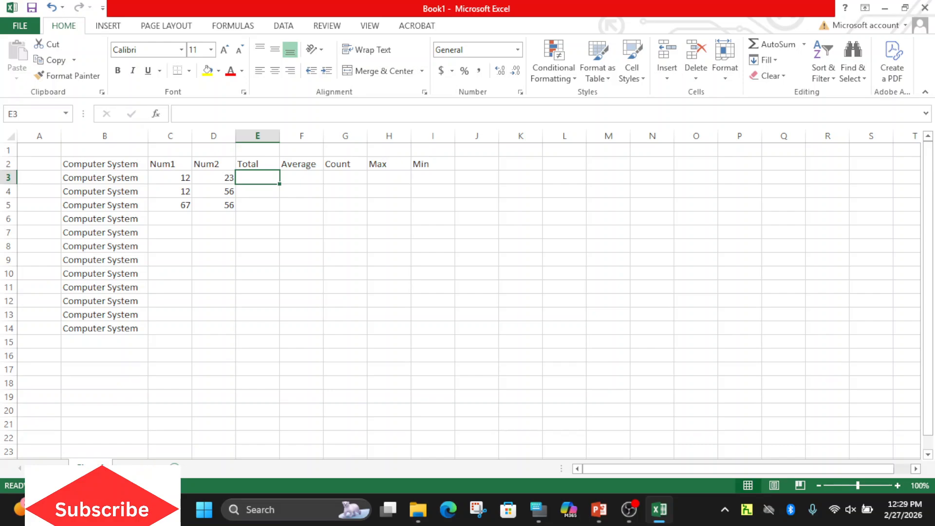
- On a new blank worksheet, enter the numbers 23, 54 and 65 in cells A1 to A3
key(ctrl+Page_Down)
click(206, 177)
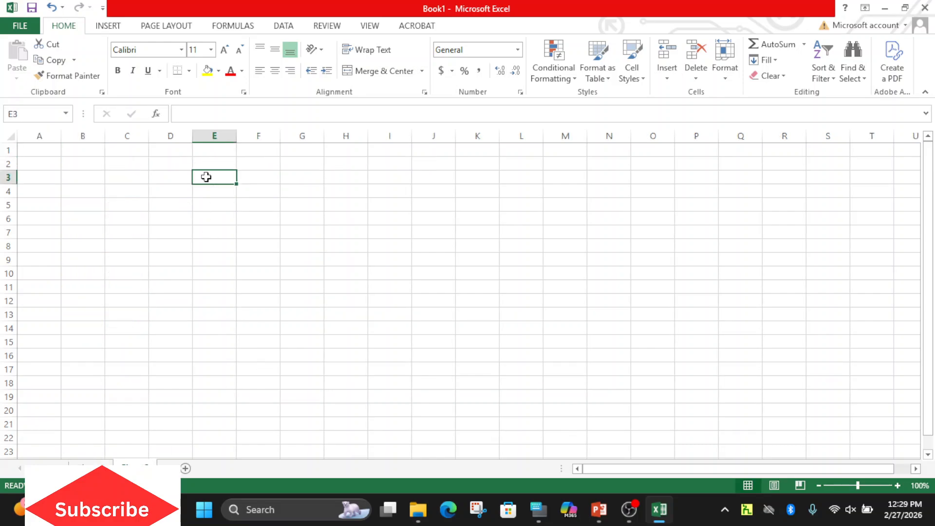
click(46, 148)
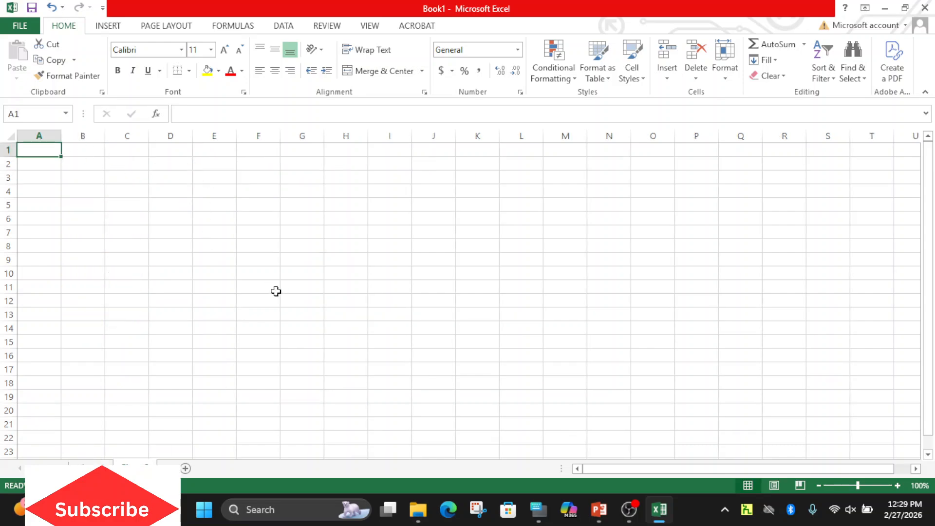
text(23)
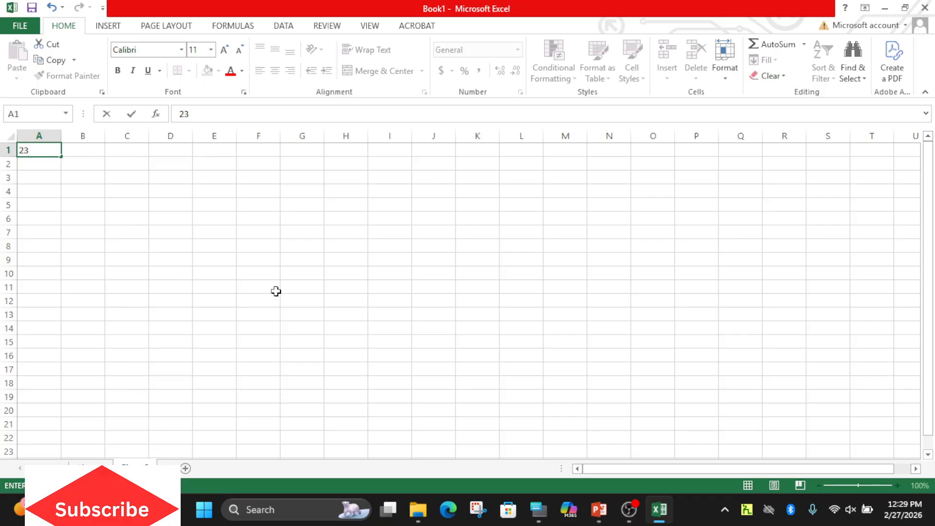
click(32, 166)
text(54)
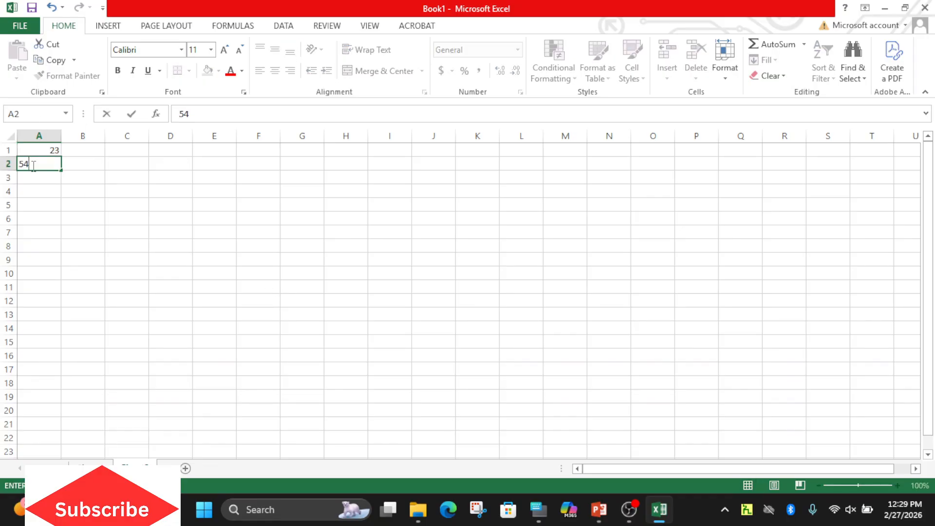
click(48, 178)
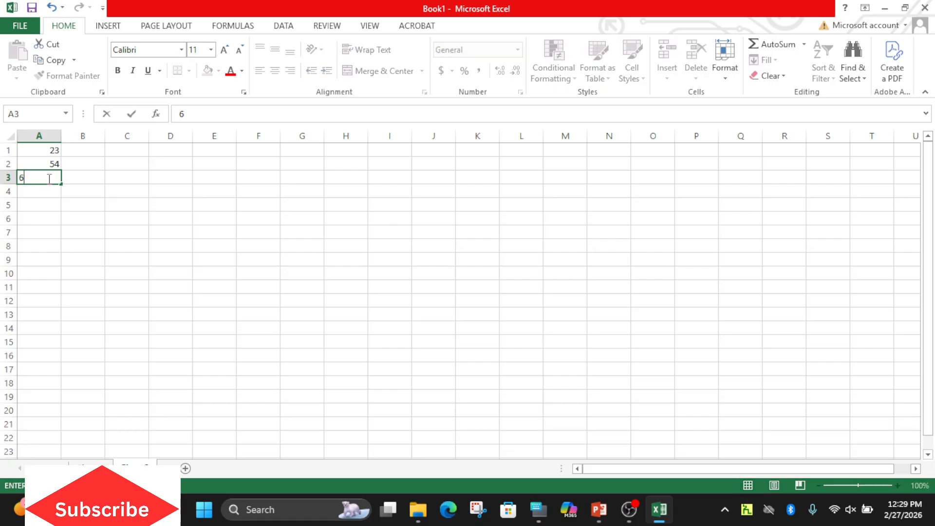
text(65)
- Enter 23 and 65 in cells C1 and C2, and 546 in cell E1
click(126, 148)
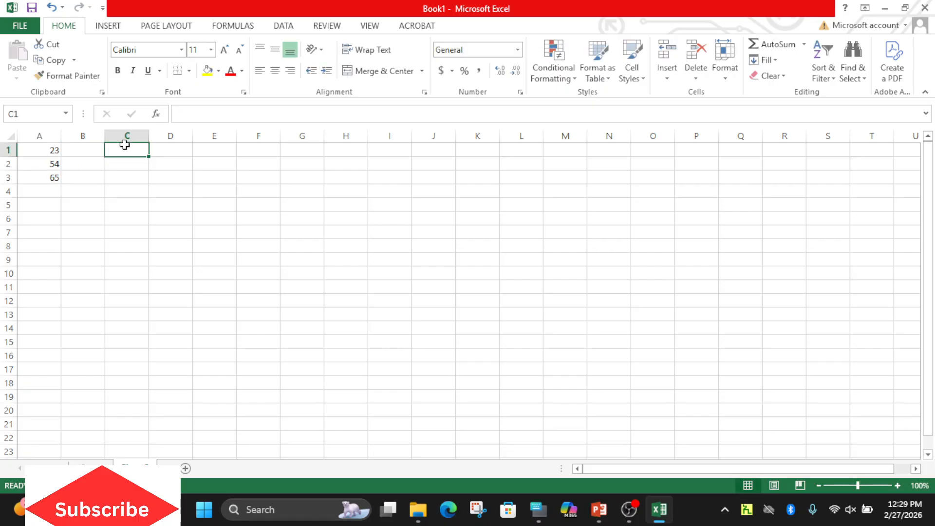
text(23)
click(121, 164)
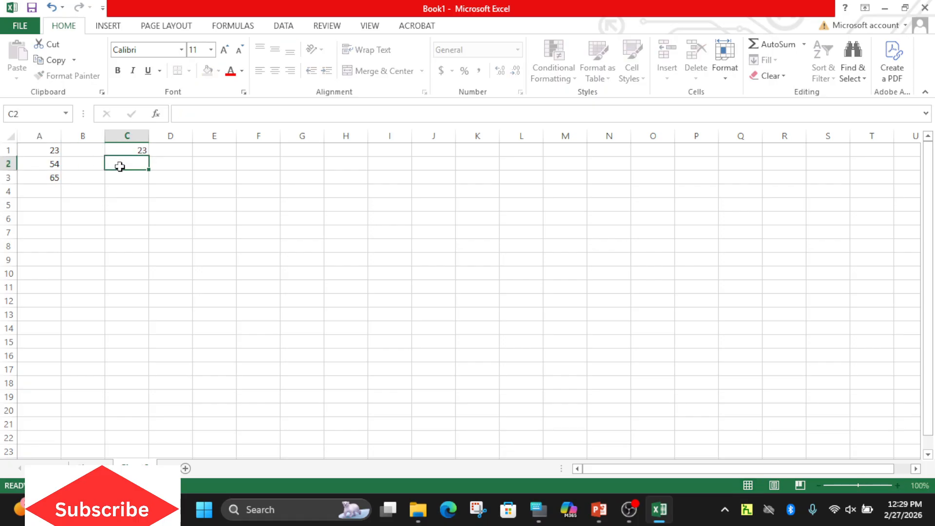
text(65)
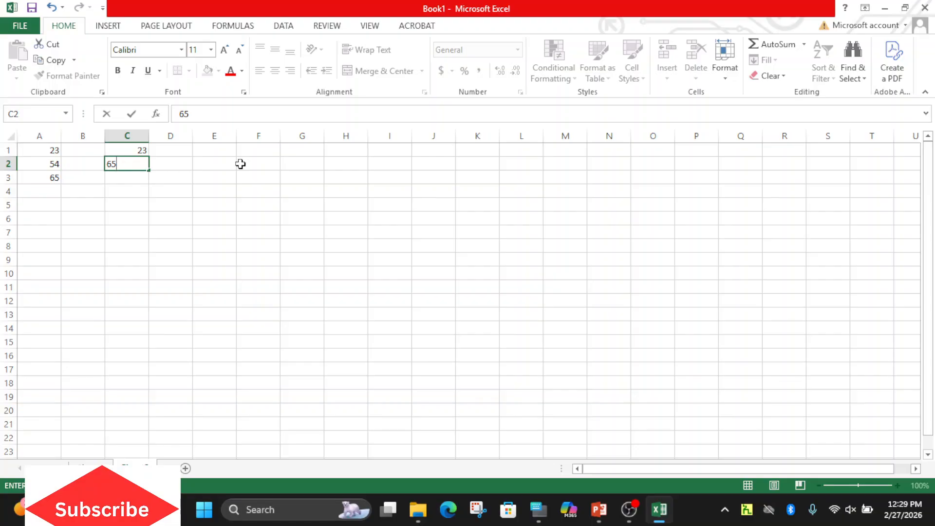
click(222, 150)
text(5)
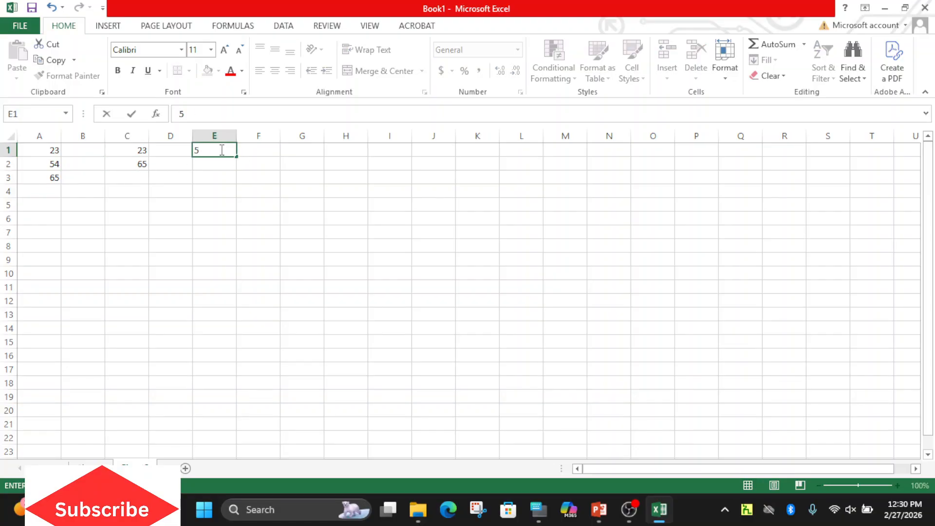
text(46)
- Insert the SUM function in cell C7 with the range A1:A3 in its first argument
click(135, 227)
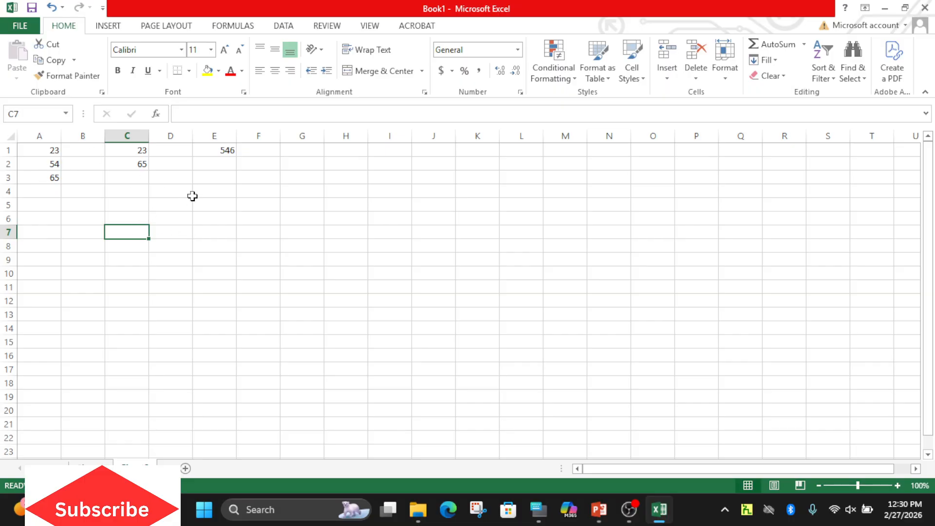
click(156, 114)
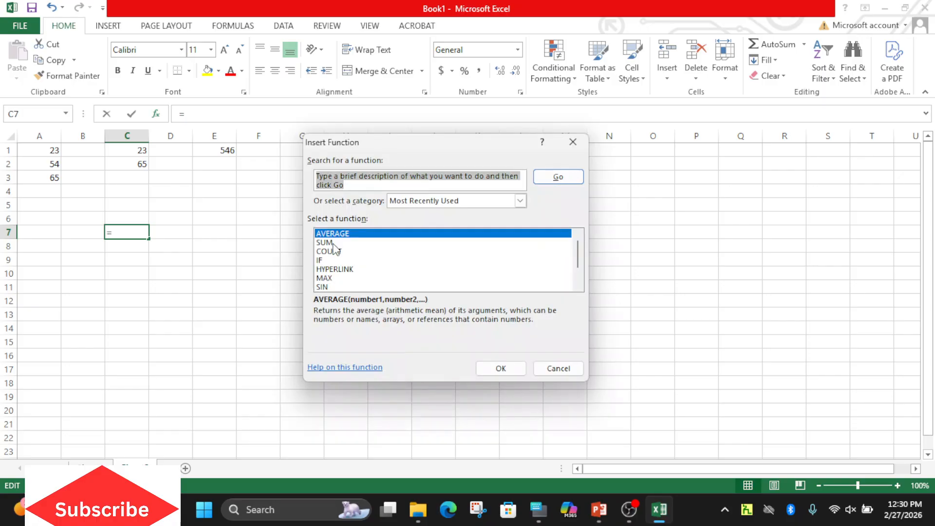
click(331, 243)
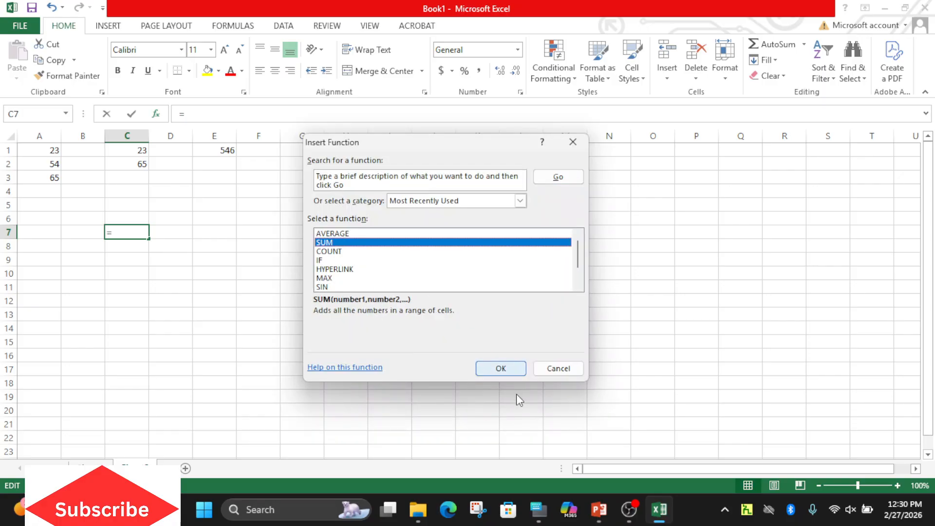
click(501, 369)
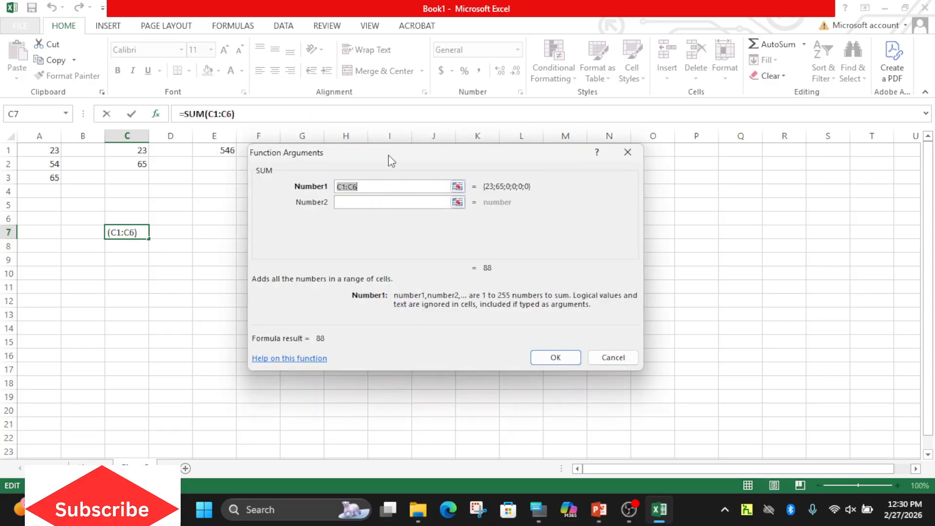
drag(388, 161, 372, 269)
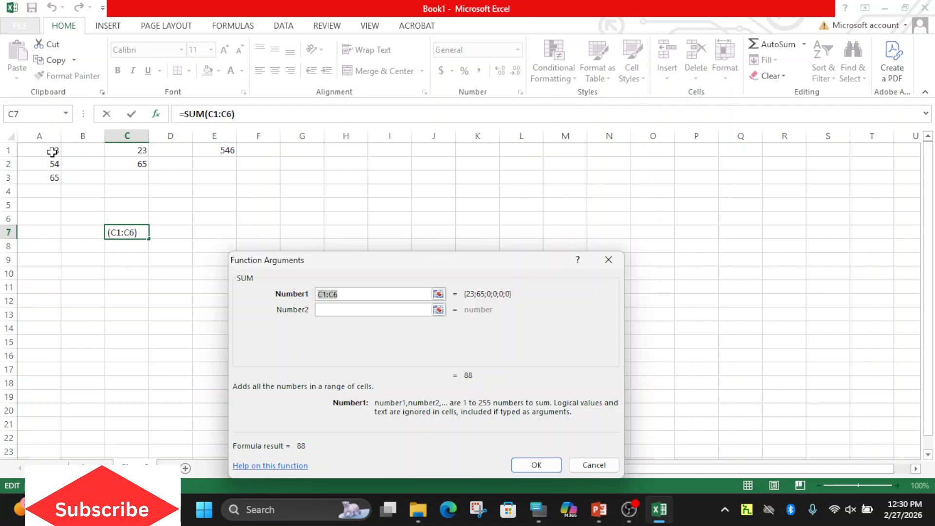
click(51, 150)
drag(51, 150, 54, 180)
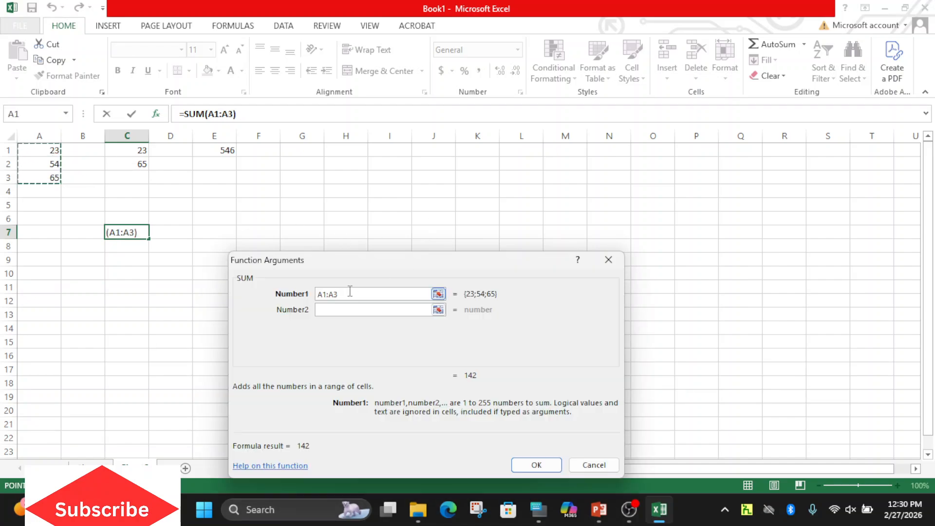
- Add C1:C2 and E1 to the SUM arguments in C7, confirm the function, and inspect the resulting formula in the cell
text(,)
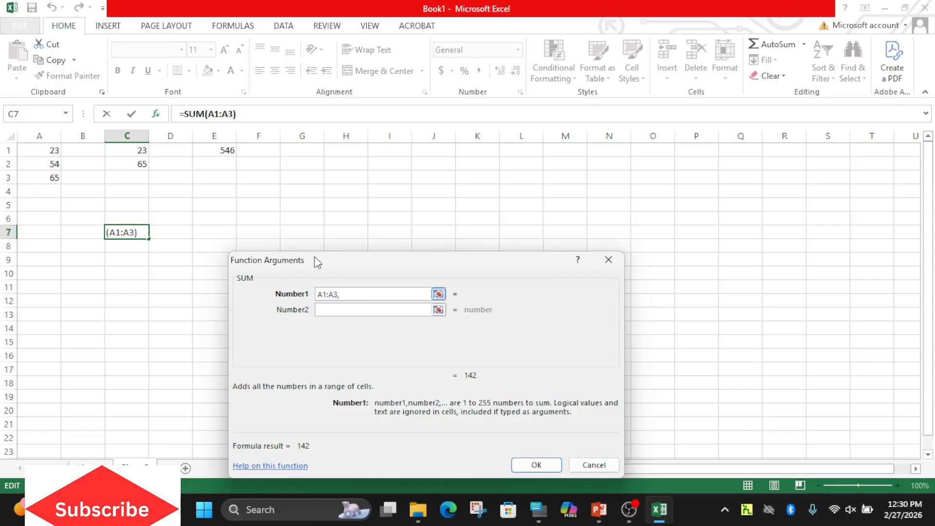
drag(138, 150, 140, 164)
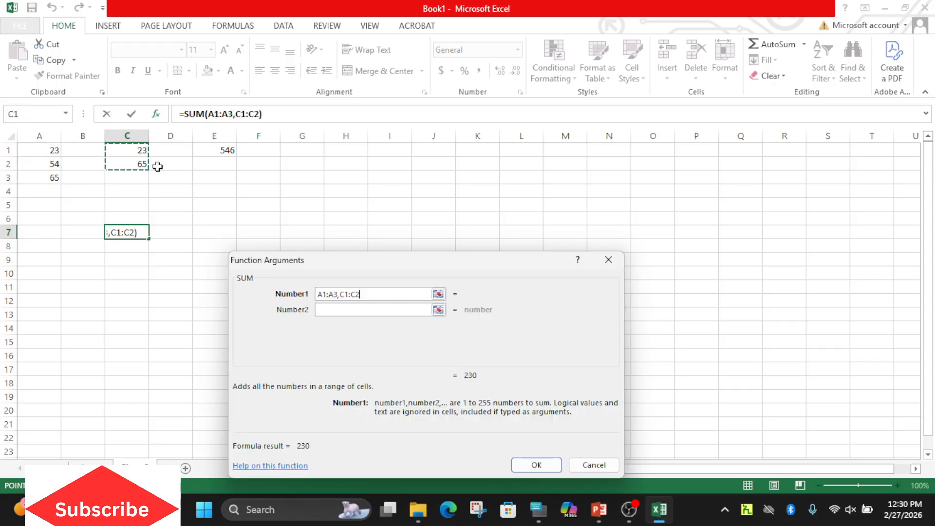
text(,)
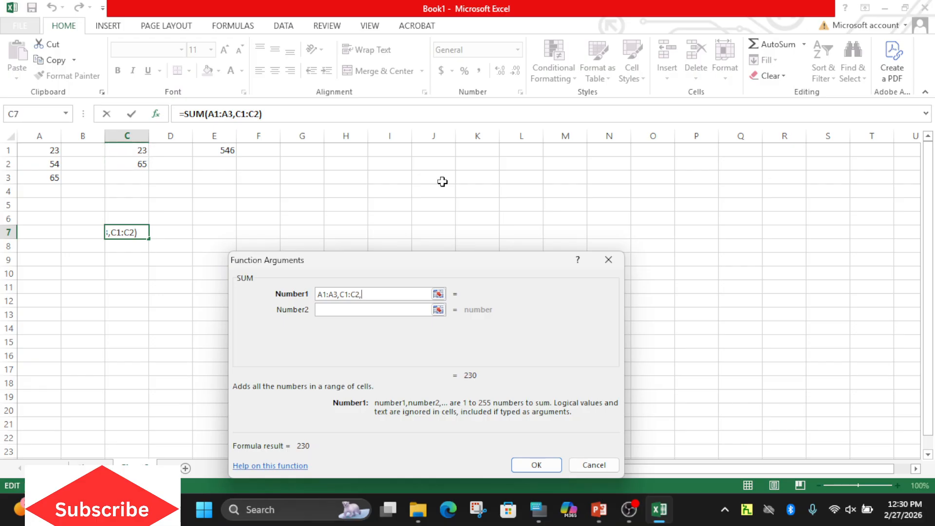
click(230, 149)
click(537, 465)
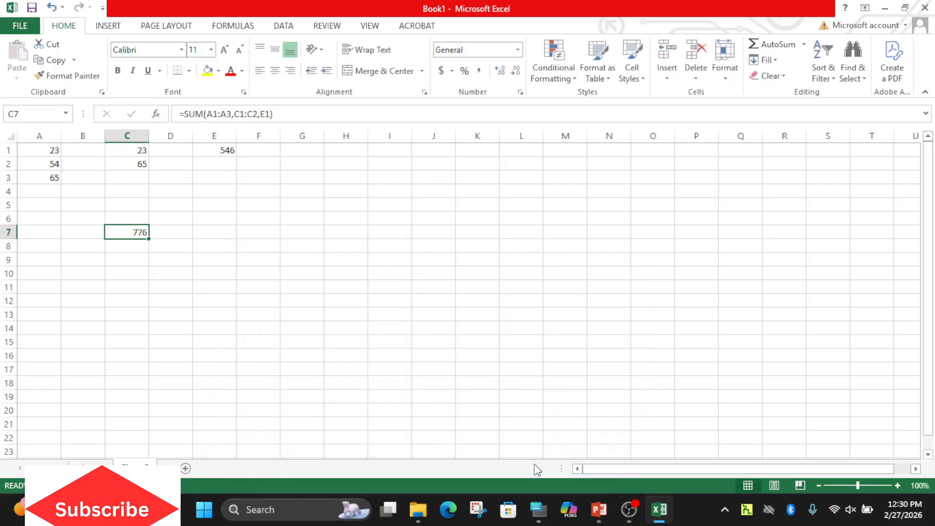
double_click(140, 233)
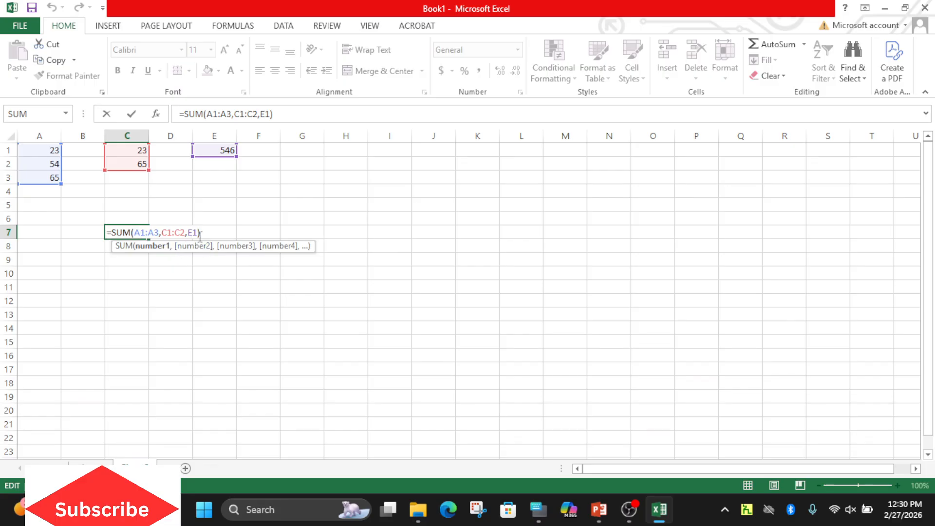
click(198, 276)
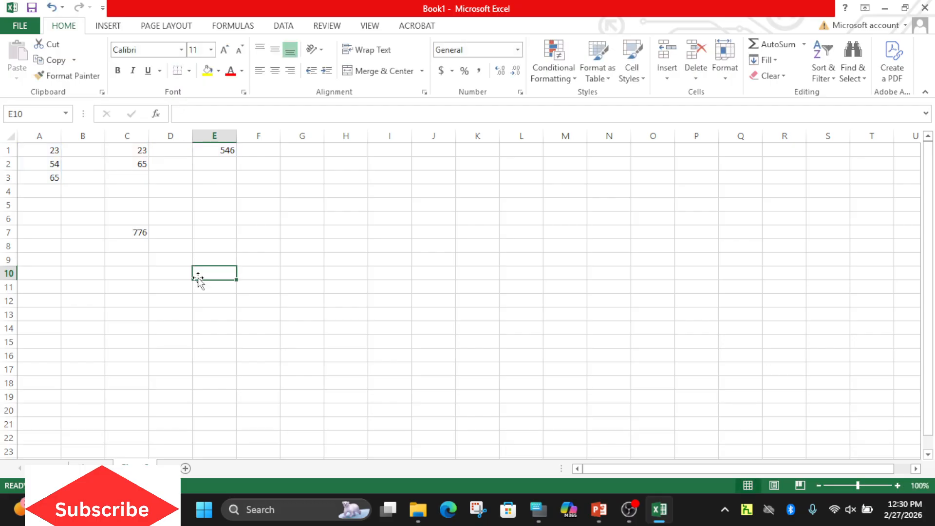
- Enter the formula =sum(A1:A3,C1:C2,E1) in cell E9 and compare it with the formula in C7
click(204, 258)
text(=)
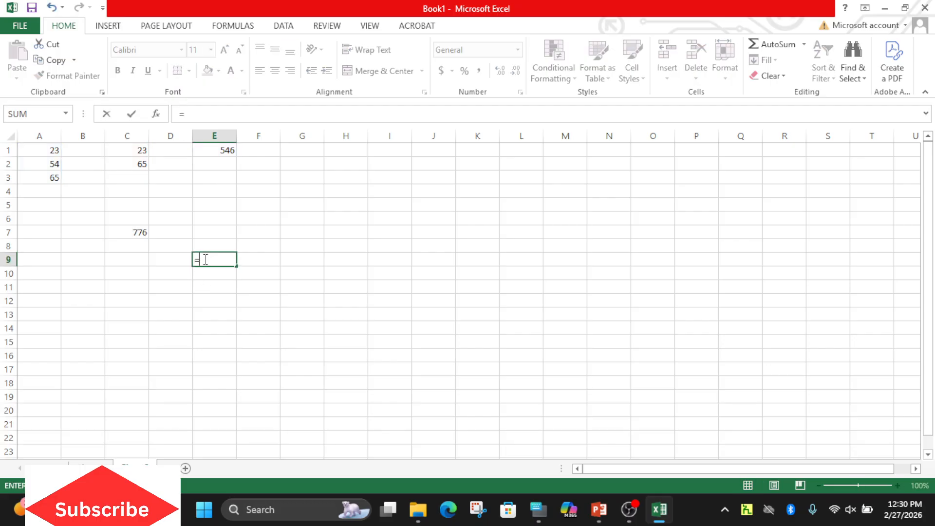
text(sum)
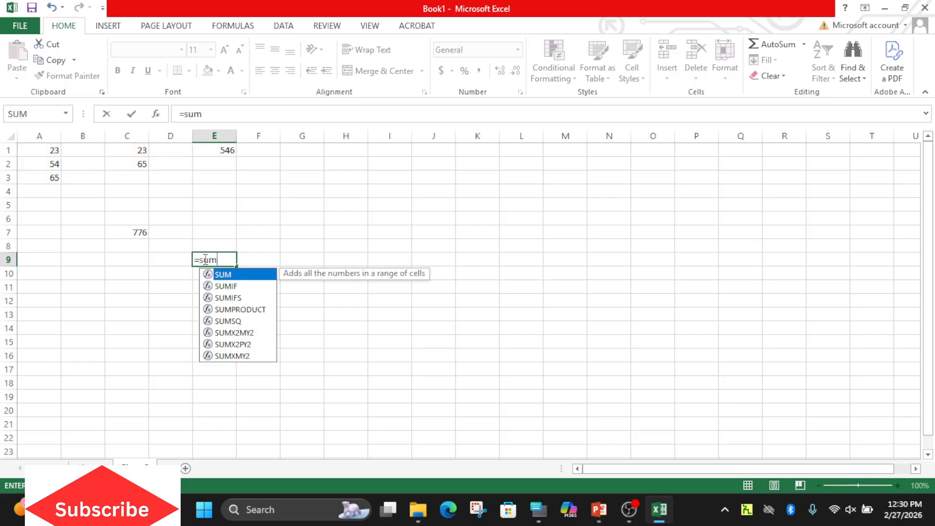
text(()
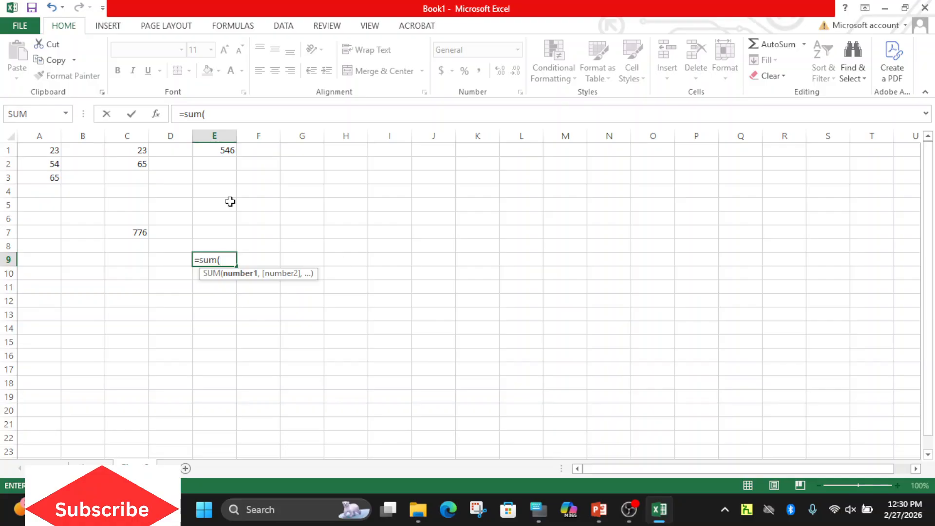
drag(51, 167, 50, 176)
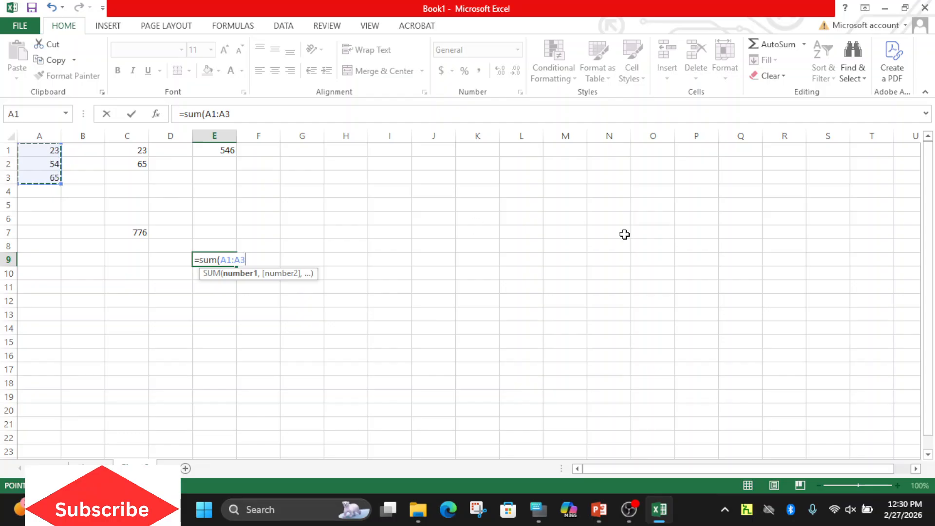
text(,)
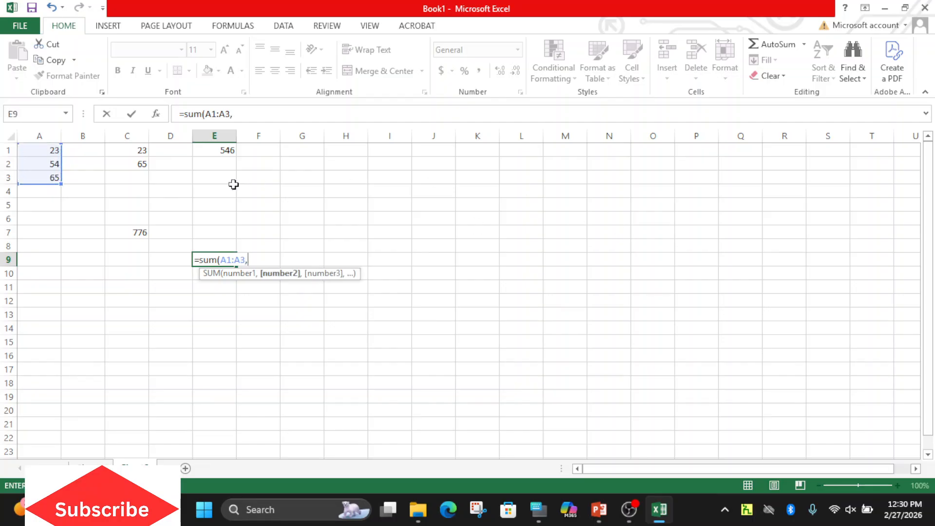
drag(129, 147, 133, 162)
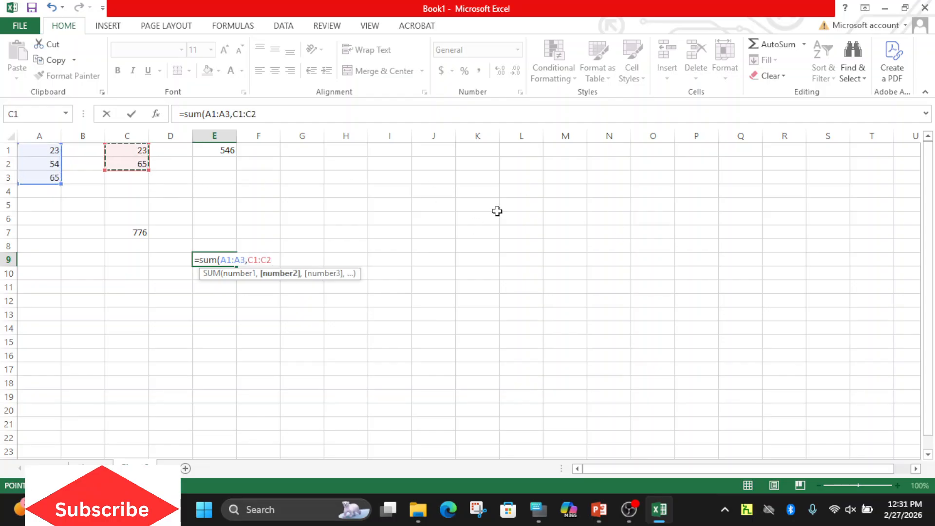
text(,)
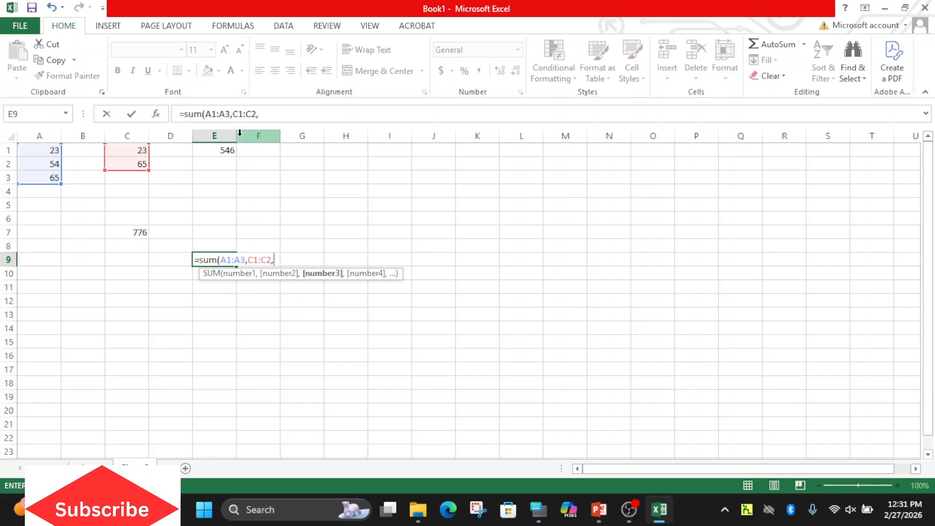
click(224, 151)
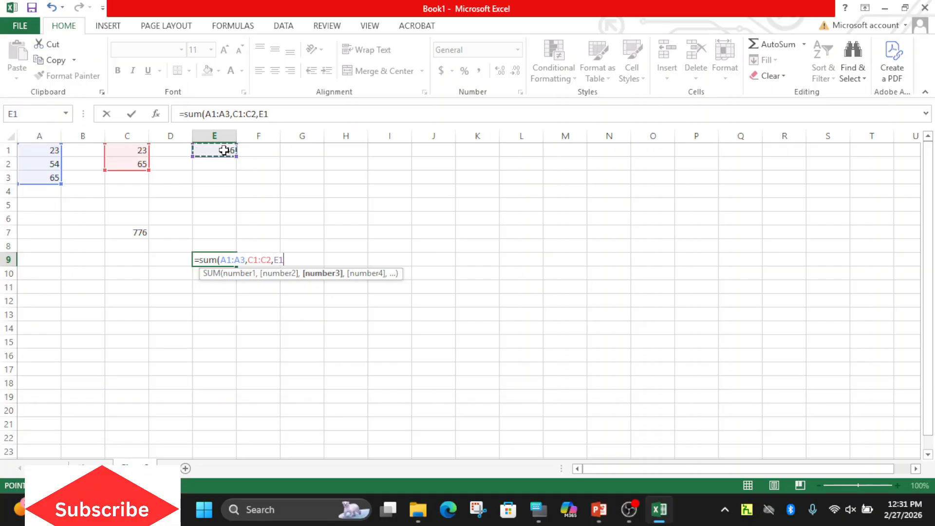
key(Return)
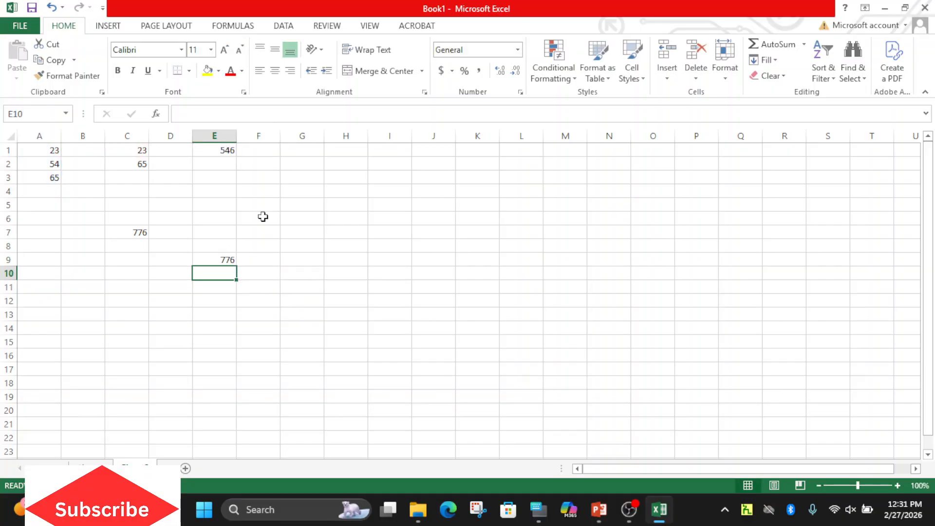
click(218, 260)
click(133, 230)
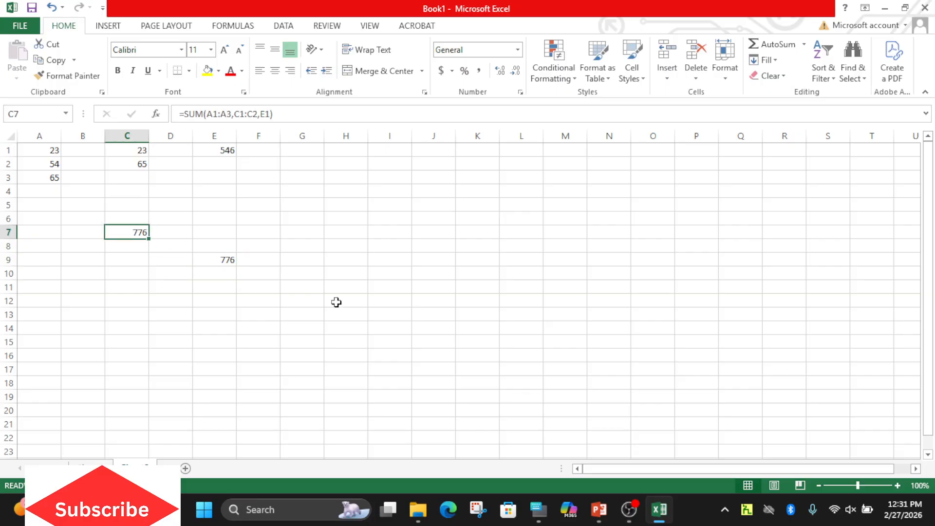
- Switch to PowerPoint, present the textbook through Practical Exercise 3.6 on page 108, and return to the Excel workbook
click(602, 510)
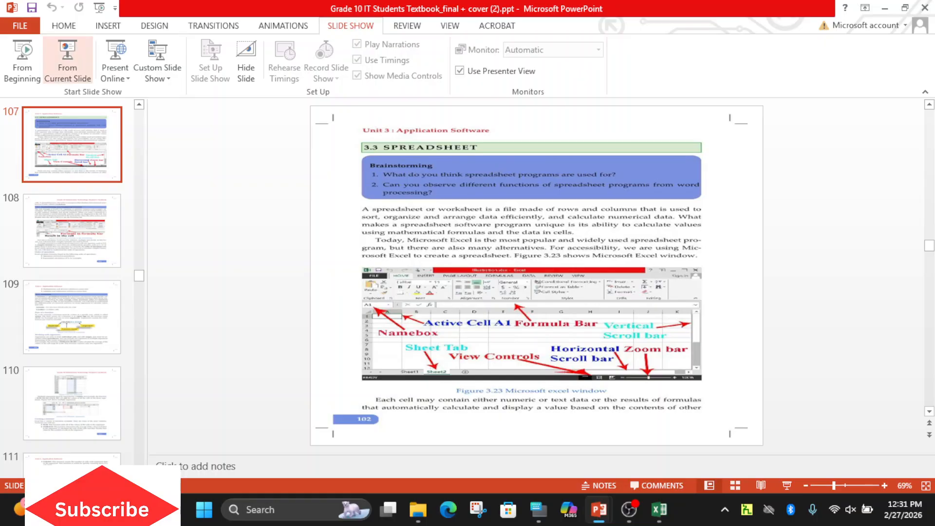
click(67, 61)
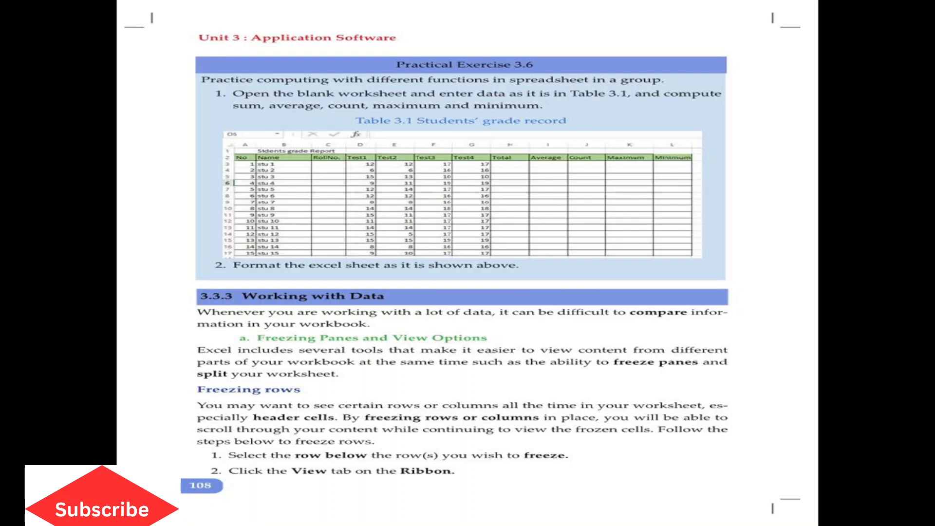
right_click(698, 467)
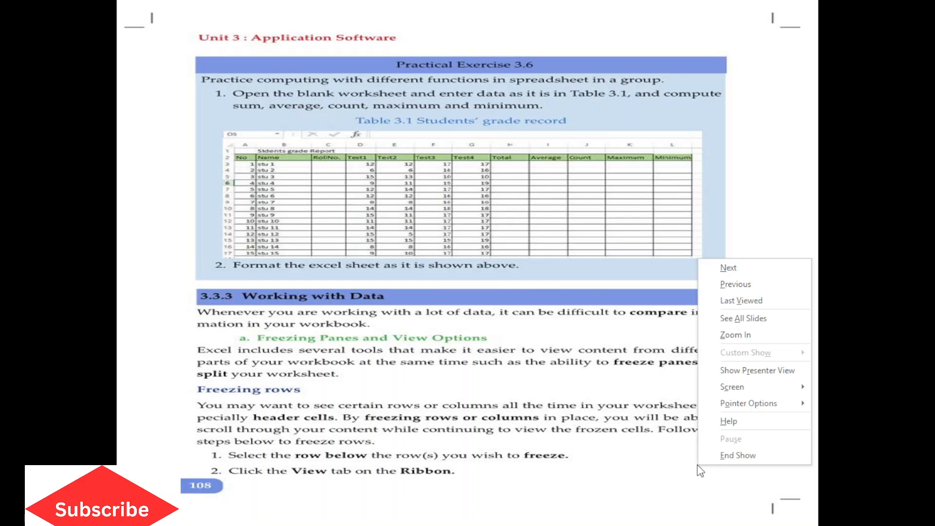
click(732, 456)
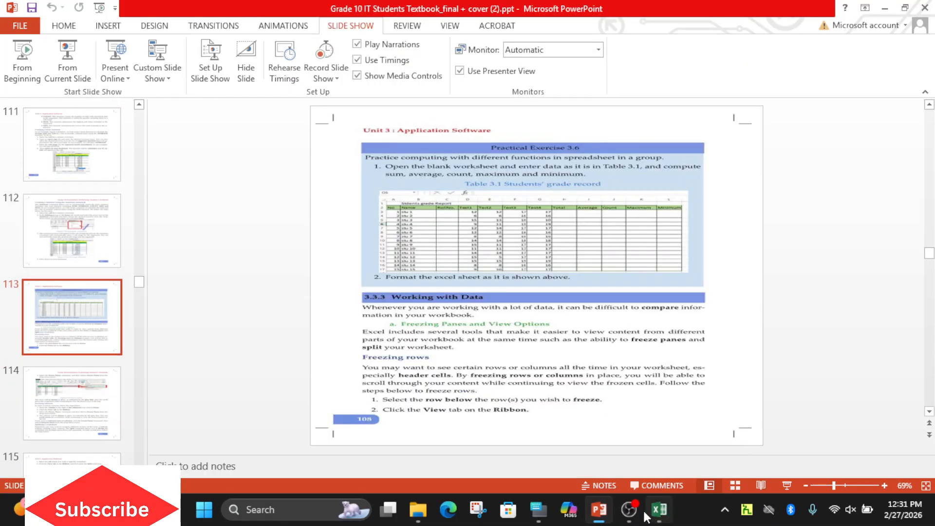
click(631, 515)
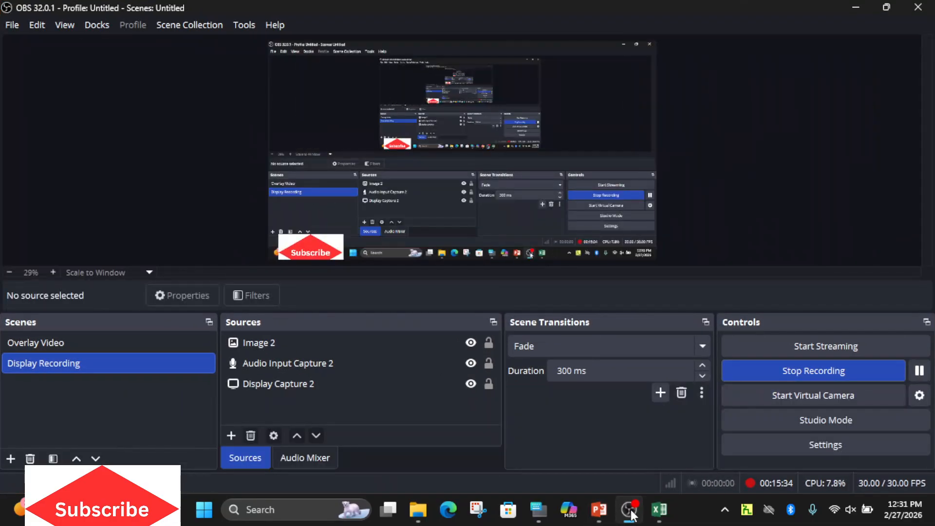
click(653, 515)
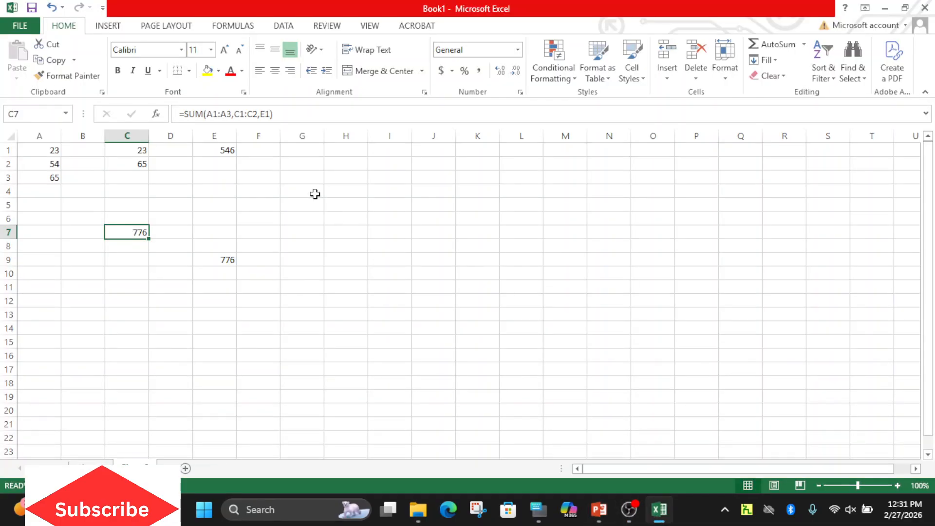
- On the worksheet with the Num1 and Num2 columns, total C3:D3 in E3 with AutoSum and fill the formula down to E5
click(91, 468)
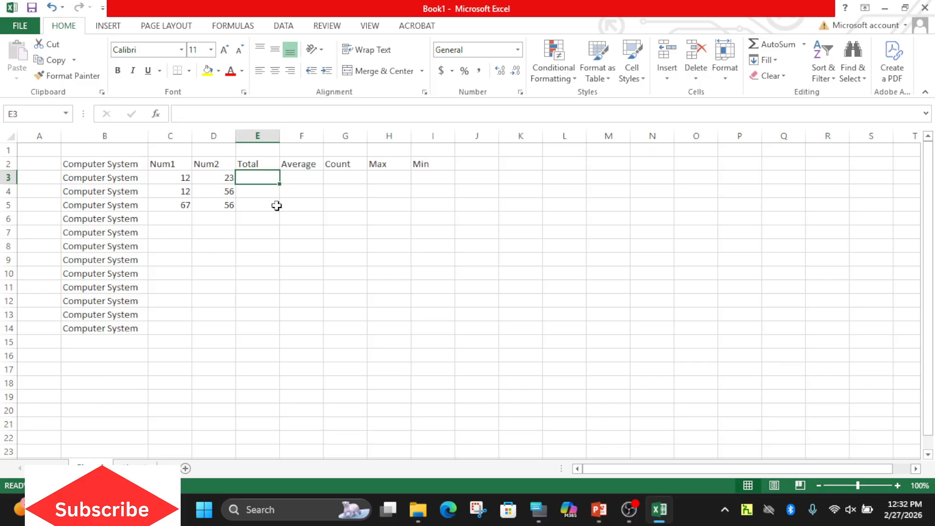
click(229, 27)
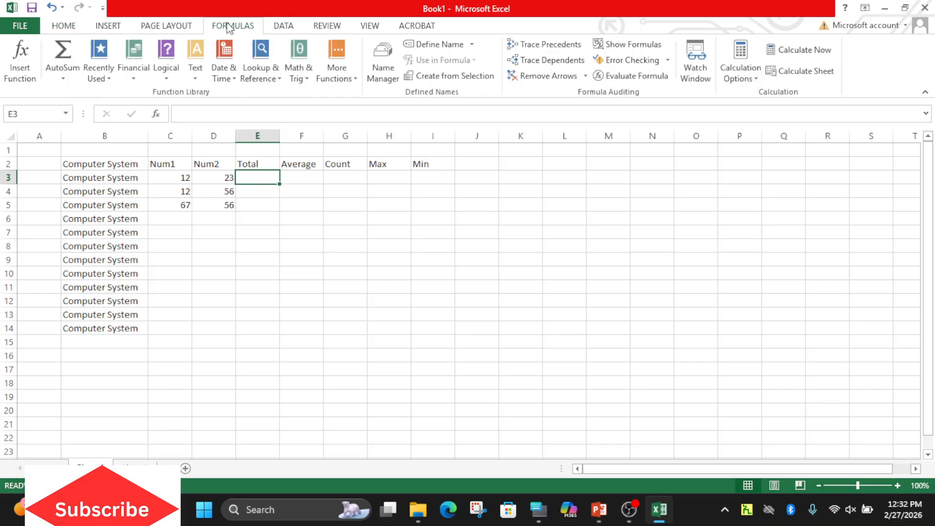
click(64, 78)
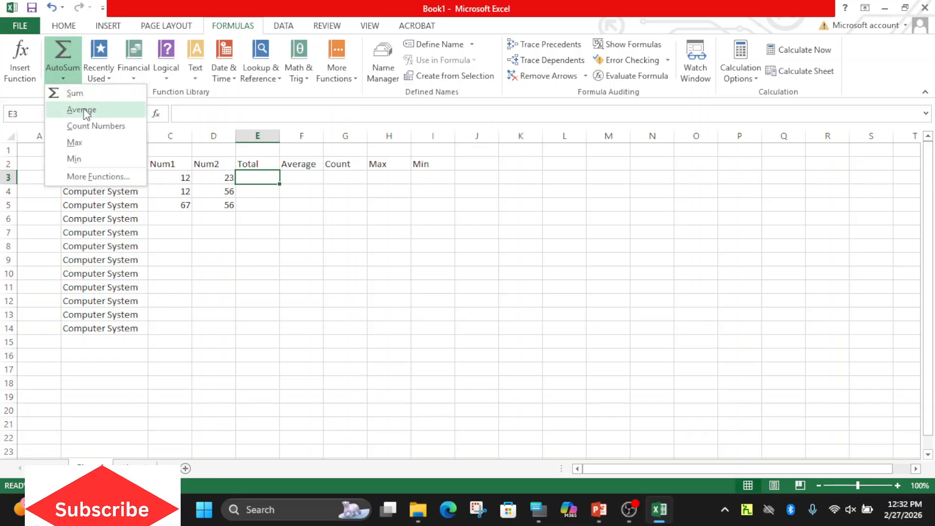
click(75, 93)
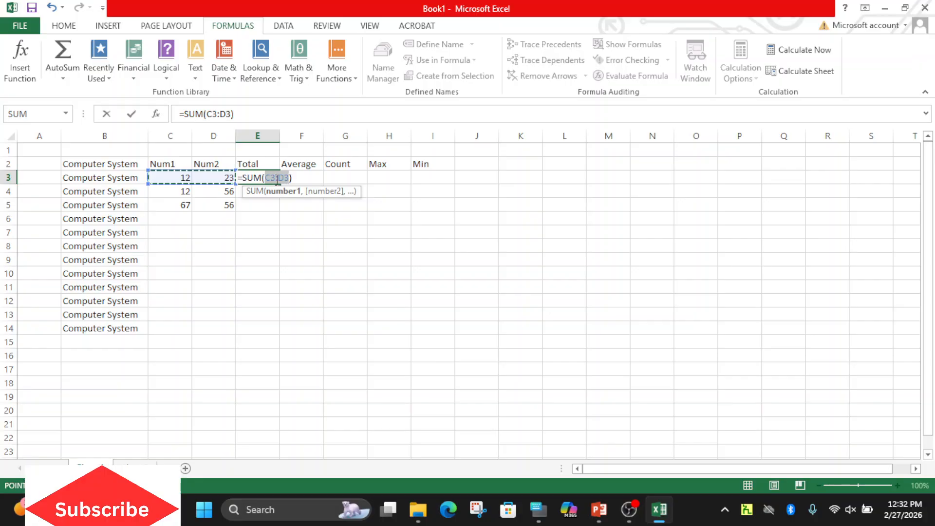
click(132, 115)
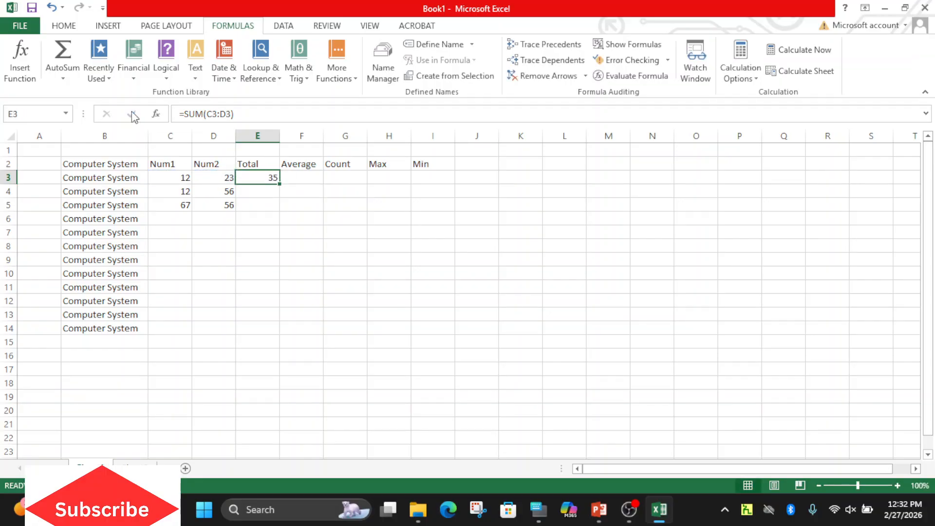
drag(281, 186, 280, 210)
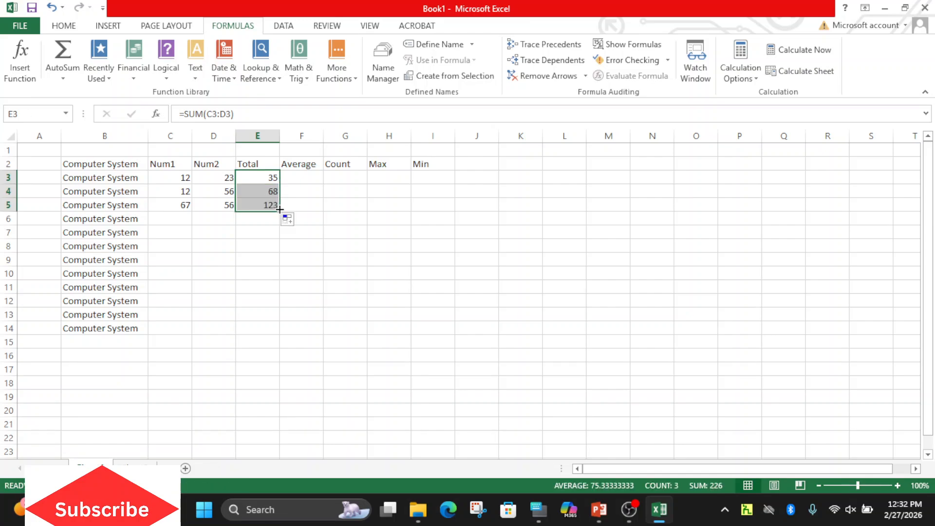
click(269, 178)
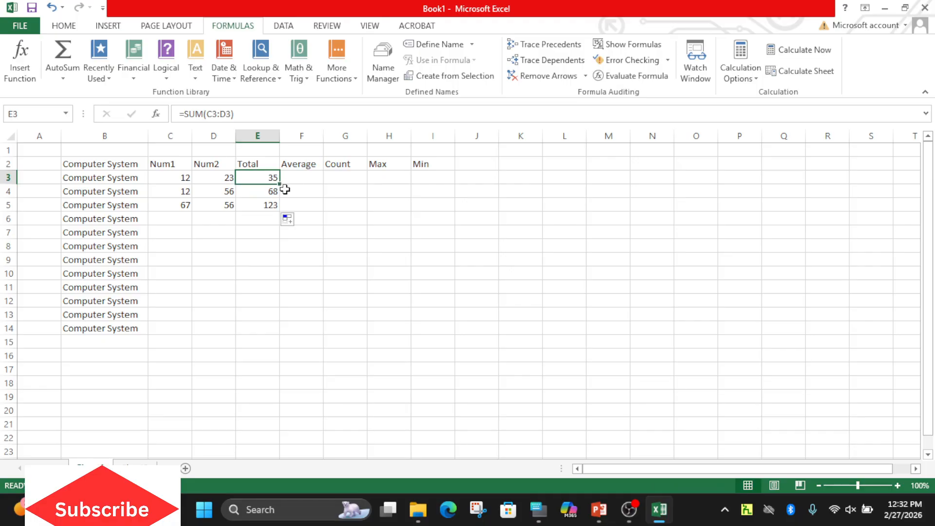
- Try averaging C3:D3 in F3 with the AVERAGE function filled down to F5, and undo both the fill and the formula
drag(280, 185, 280, 209)
click(298, 177)
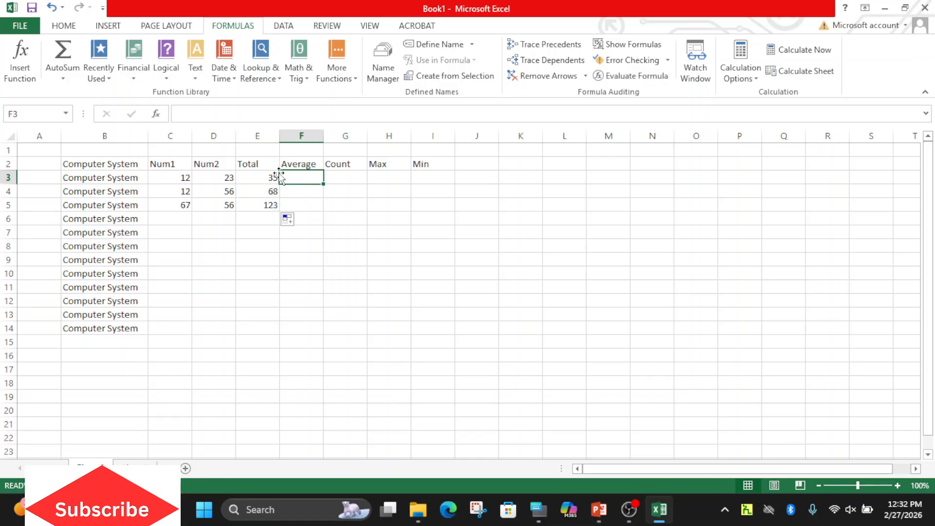
click(156, 115)
click(327, 349)
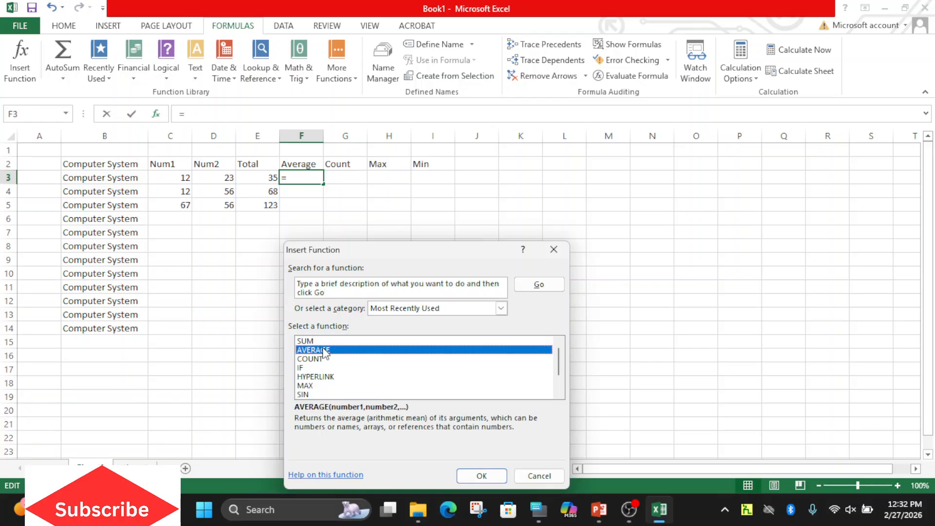
click(486, 479)
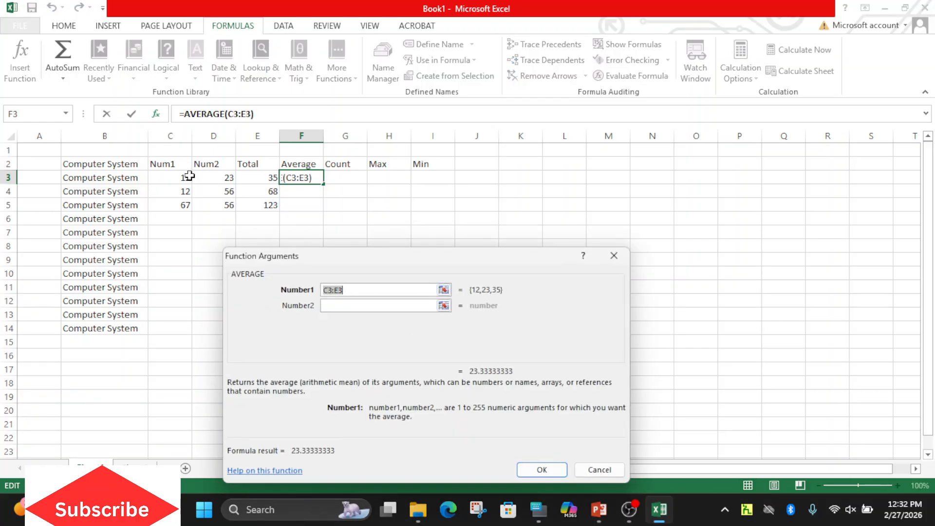
drag(186, 178, 215, 179)
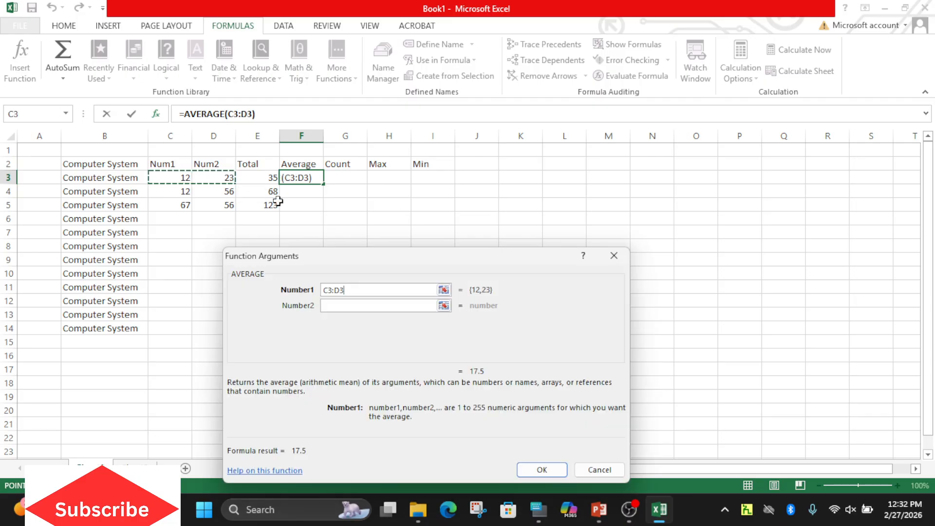
click(541, 473)
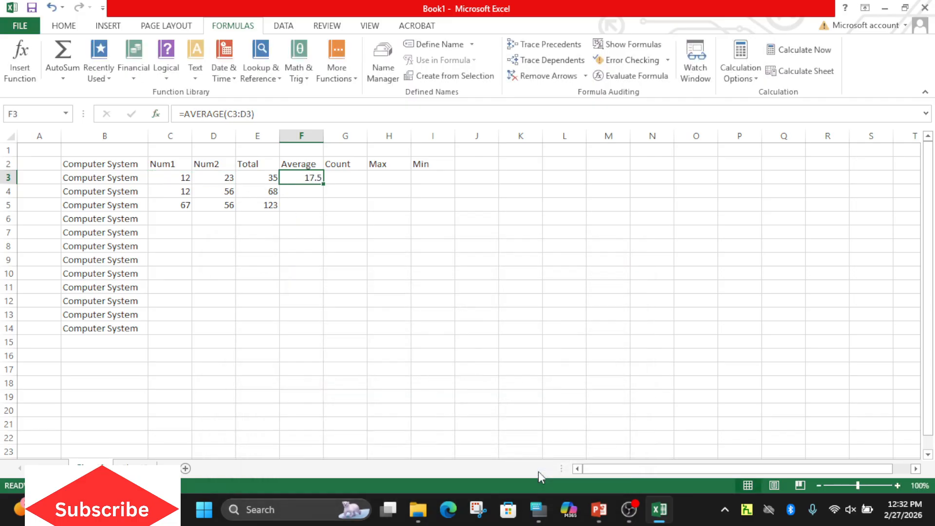
drag(324, 182, 317, 211)
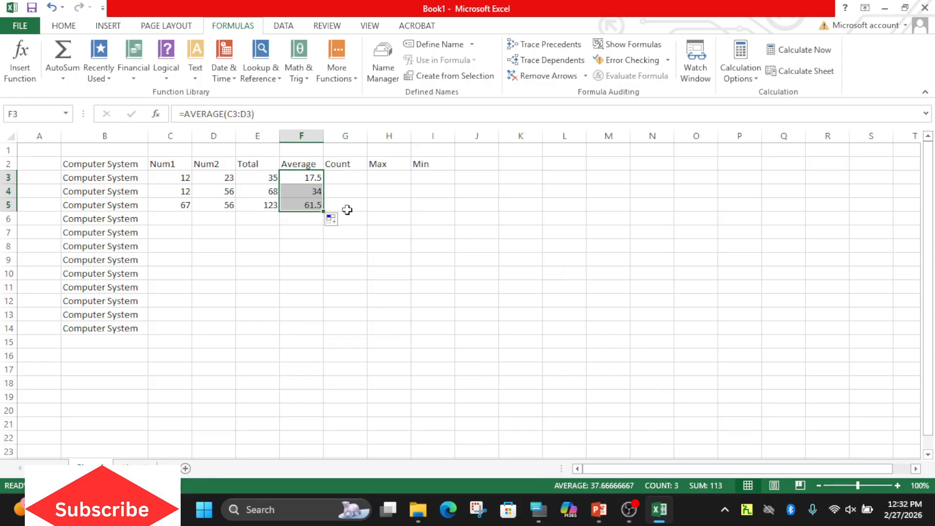
click(50, 7)
click(51, 7)
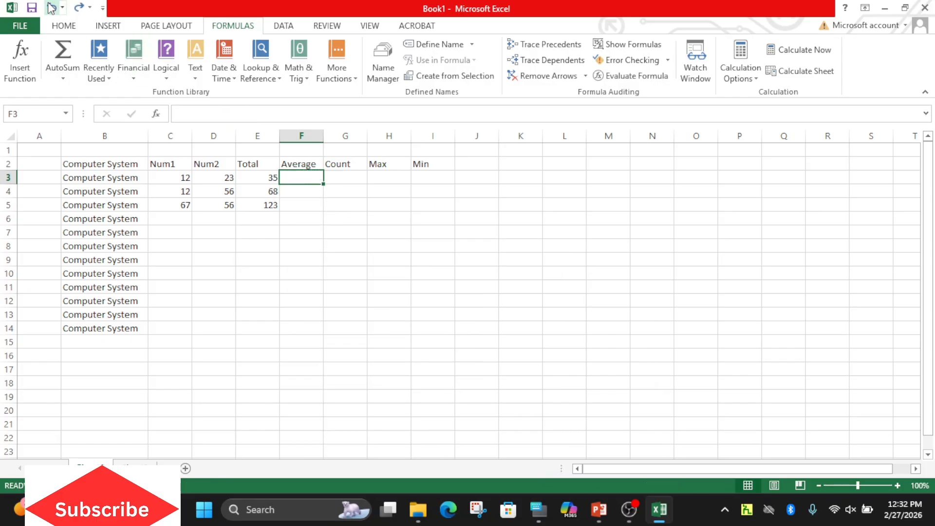
- Enter =AVERAGE(E3/2) in F3 using the AutoSum Average function and fill the formula down to F5
click(63, 80)
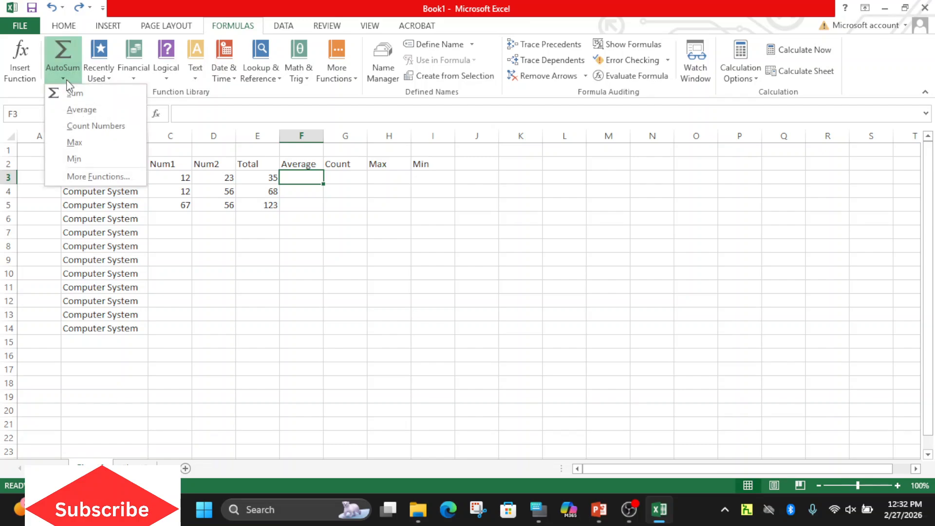
click(79, 104)
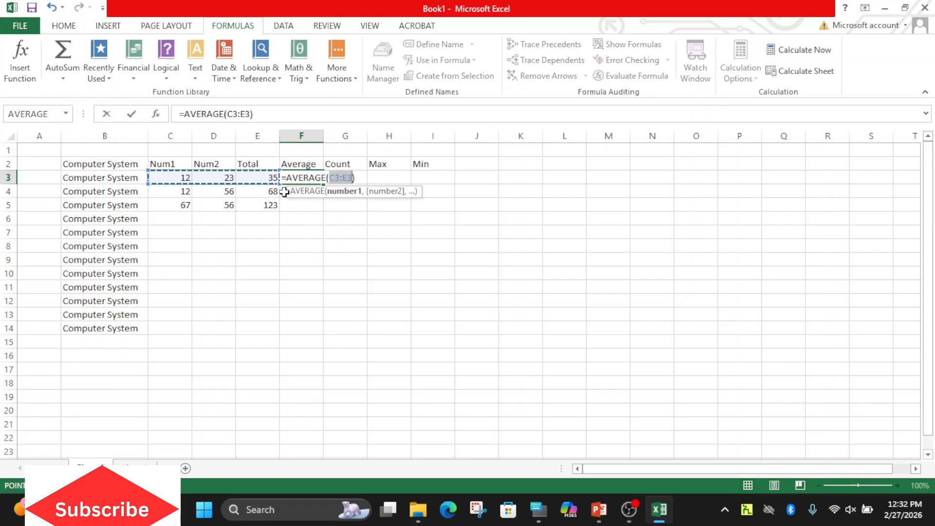
click(266, 177)
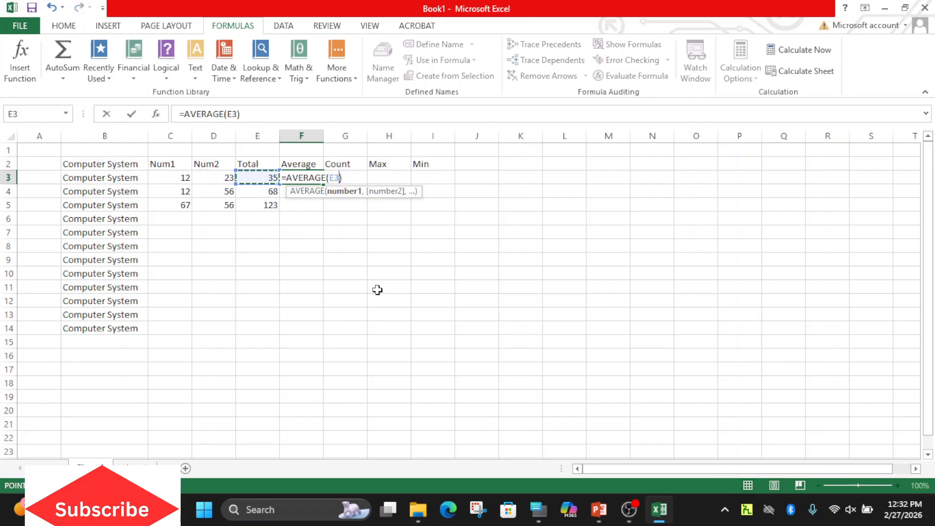
text(/2)
key(Return)
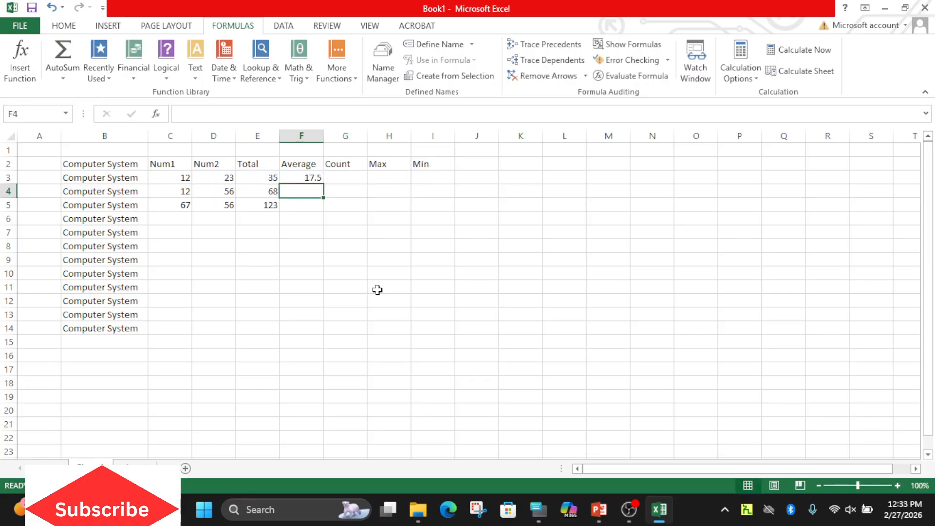
click(302, 176)
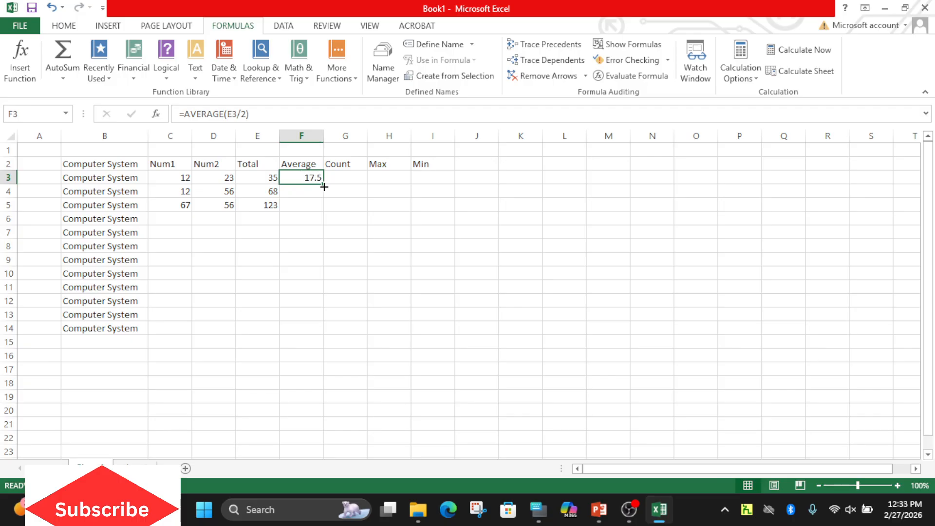
drag(324, 182, 322, 216)
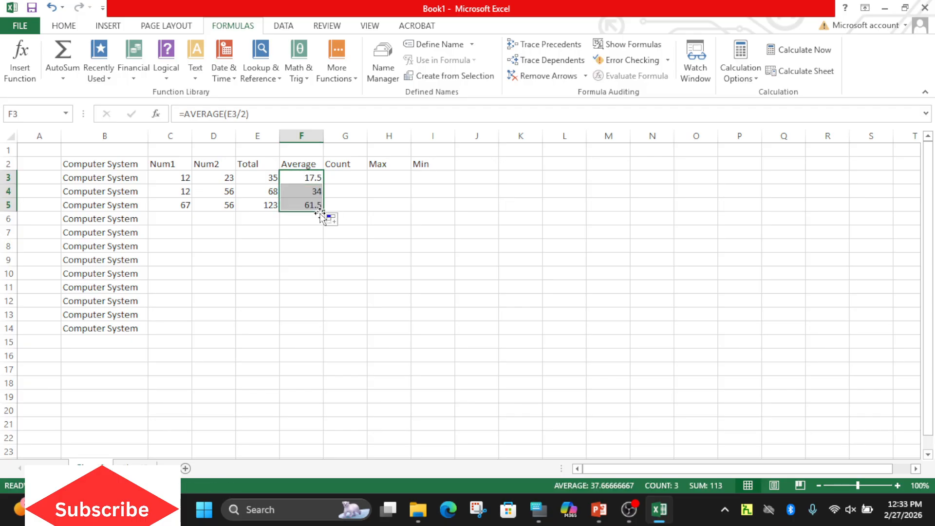
- Insert the Count Numbers function in G3, try to change its range to C3:D3, and dismiss the circular reference warning
click(344, 176)
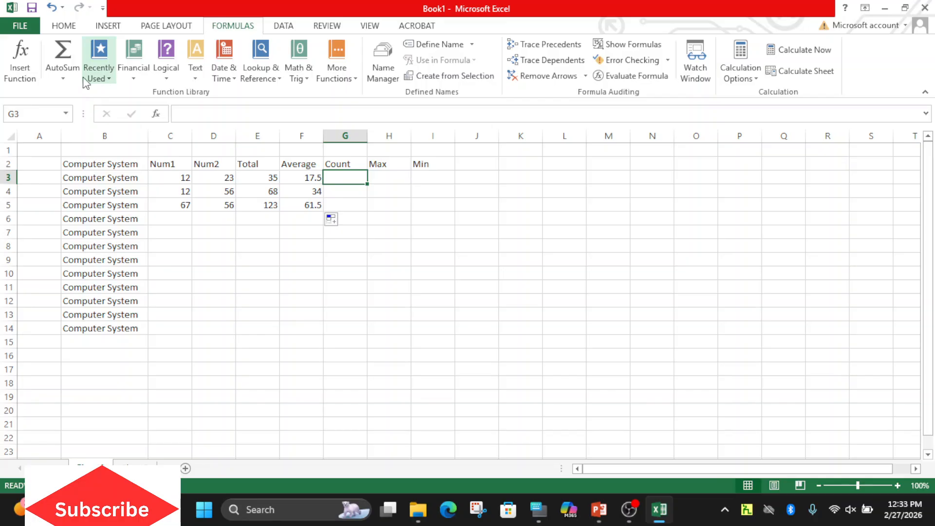
click(64, 77)
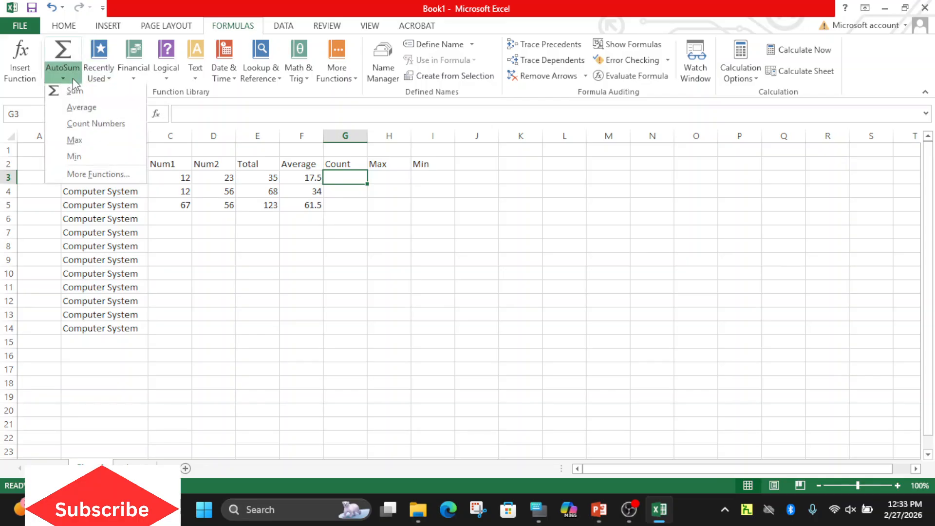
click(96, 126)
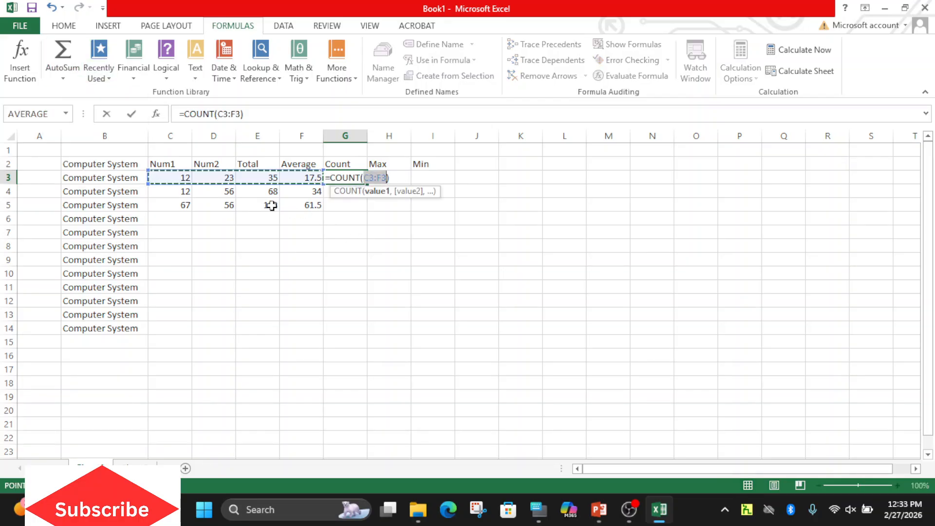
drag(167, 177, 207, 172)
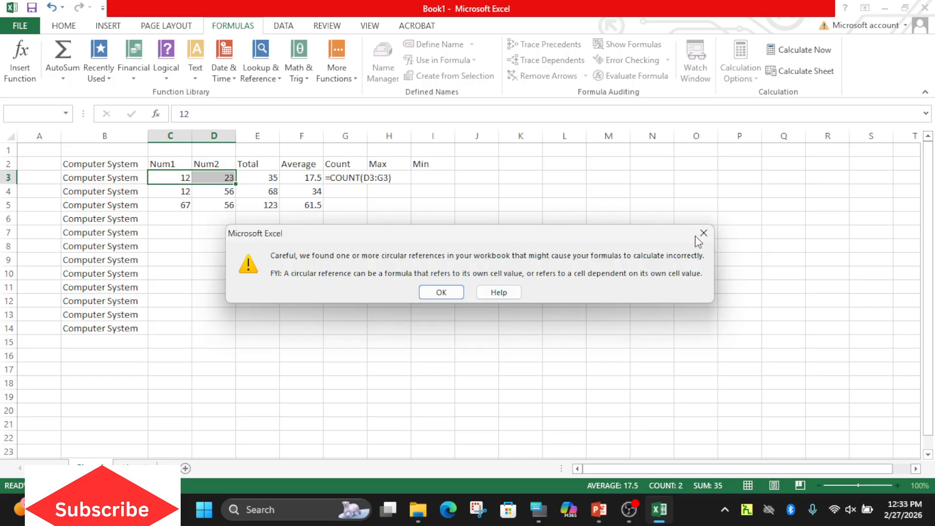
click(703, 233)
- Correct the COUNT formula's range in G3 to C3:D3 and fill the formula down to G5
click(356, 177)
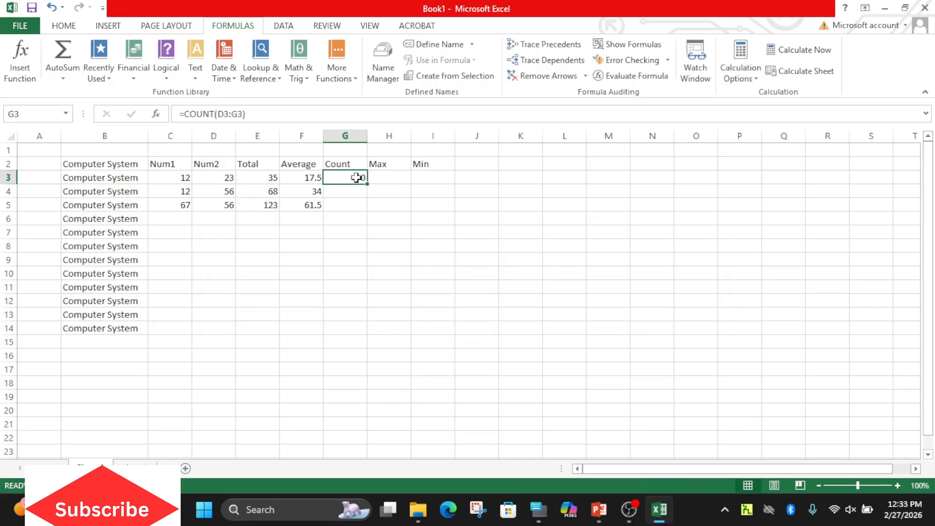
double_click(357, 177)
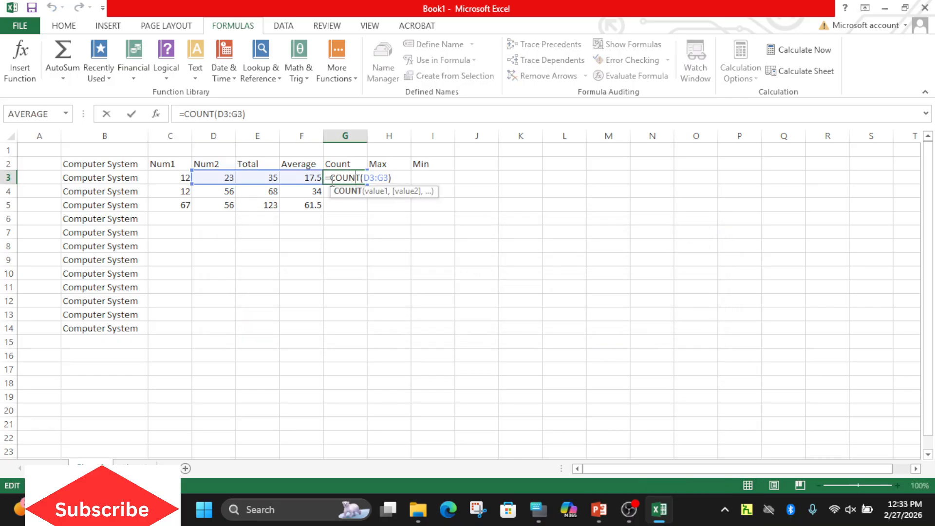
click(369, 178)
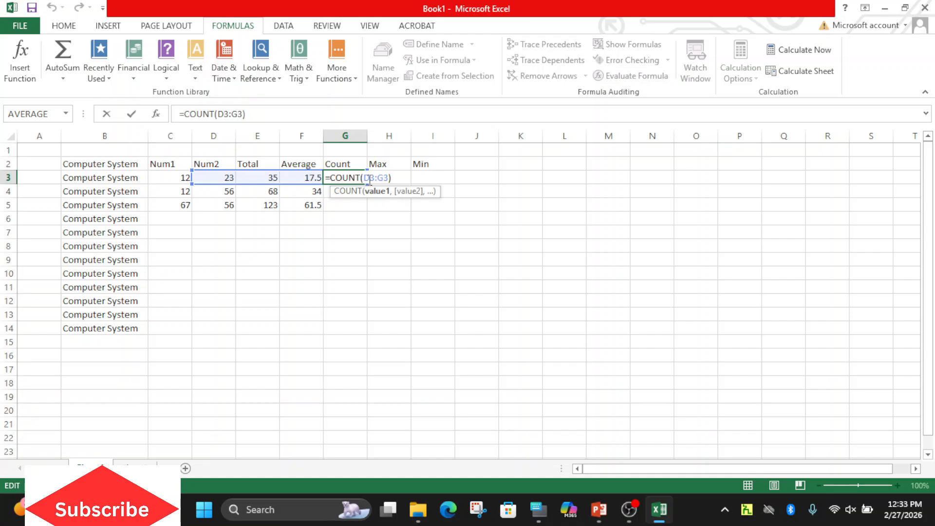
key(BackSpace)
text(c)
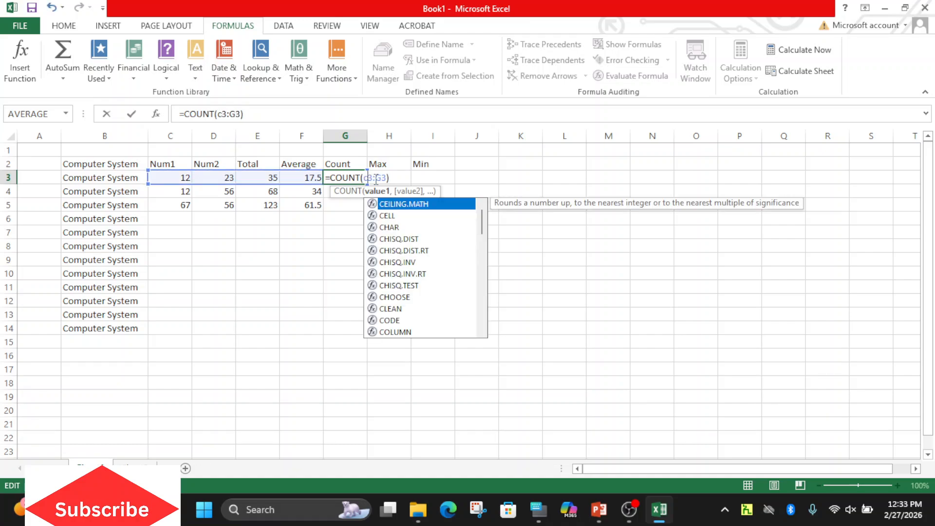
click(372, 178)
key(BackSpace)
text(2)
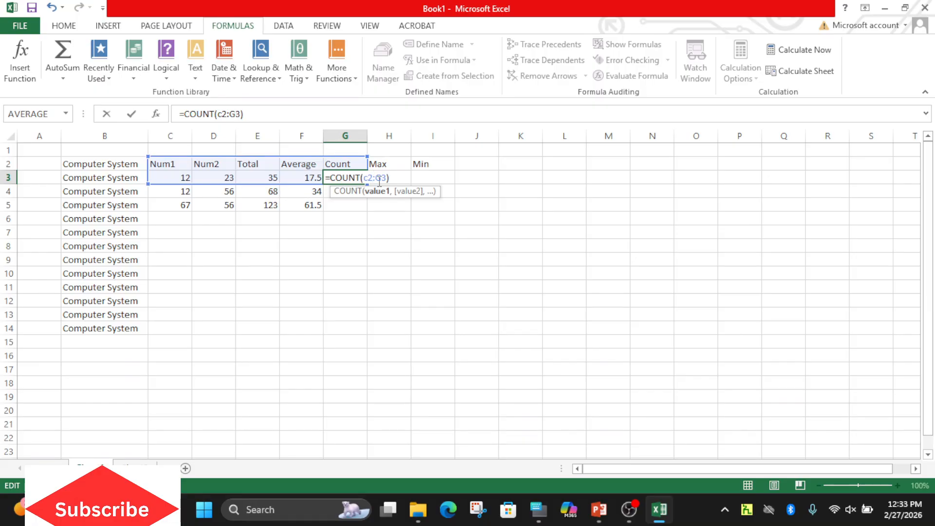
key(BackSpace)
text(3)
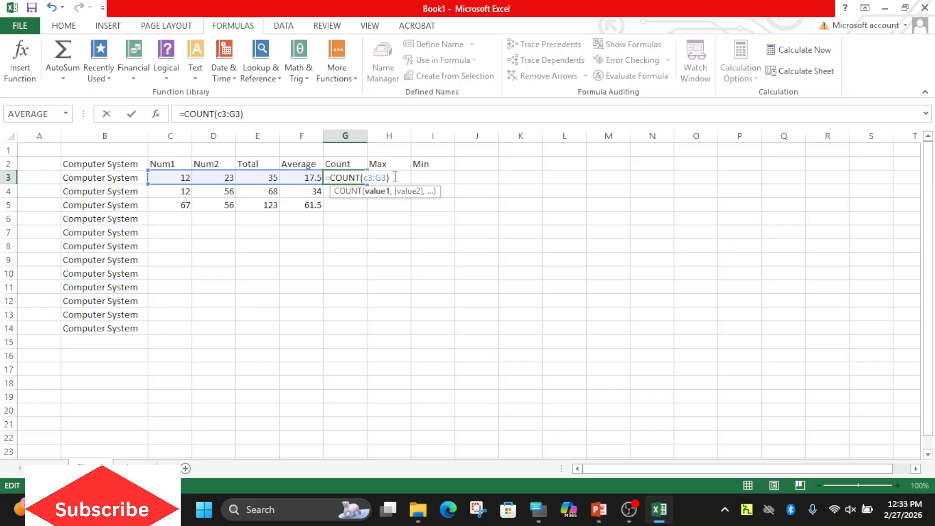
key(BackSpace)
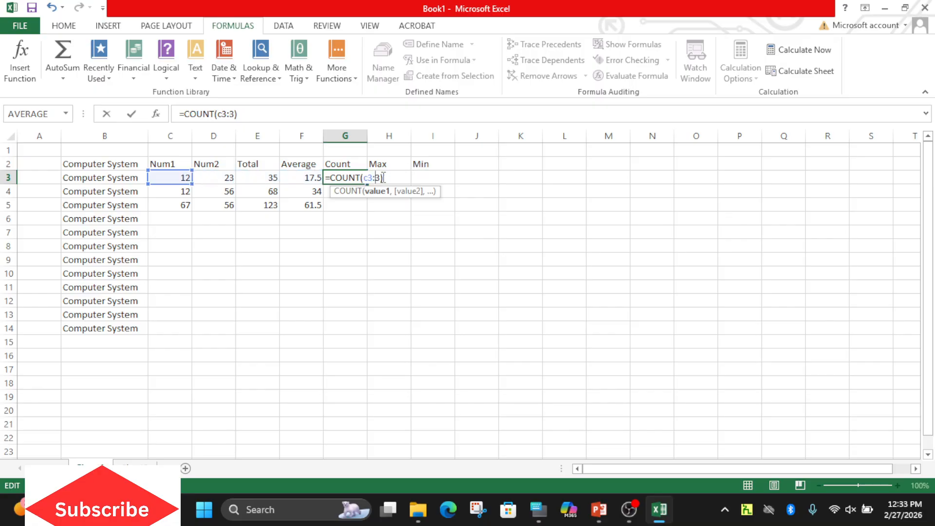
text(d)
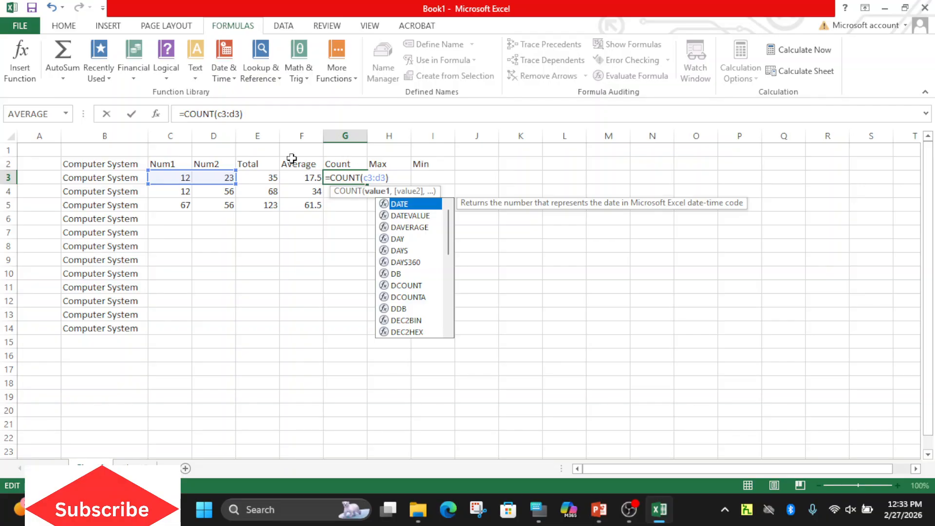
click(133, 115)
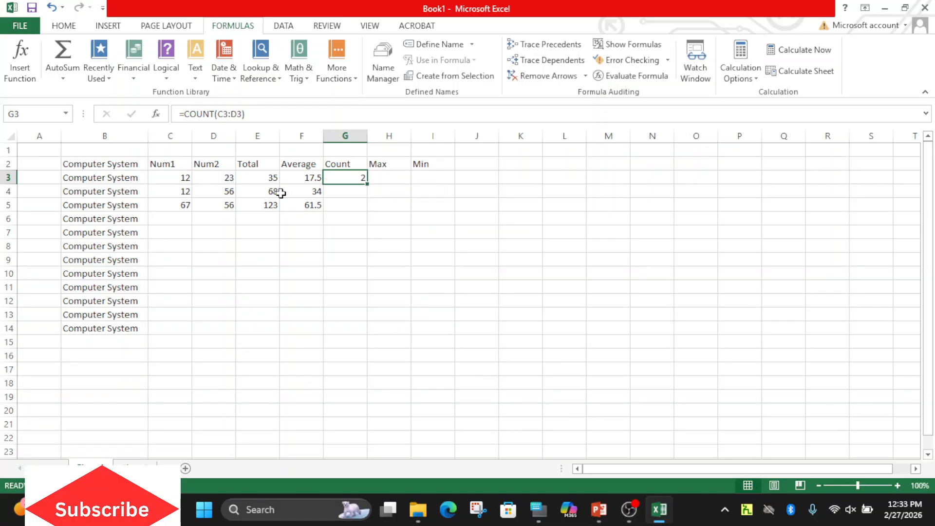
drag(368, 186, 368, 210)
- Enter =MAX(C3:D3) in H3 using the AutoSum Max function, fill it down to H5, and inspect the formula in H4
click(378, 178)
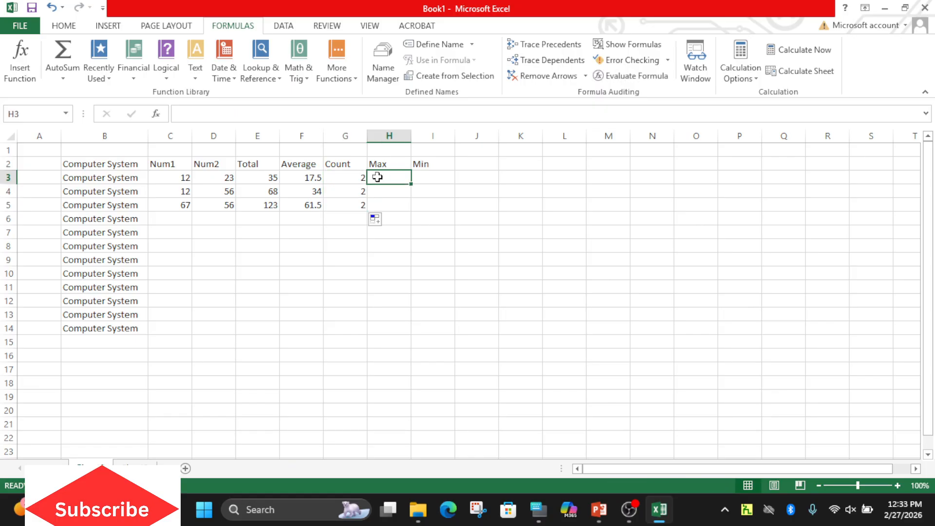
click(157, 114)
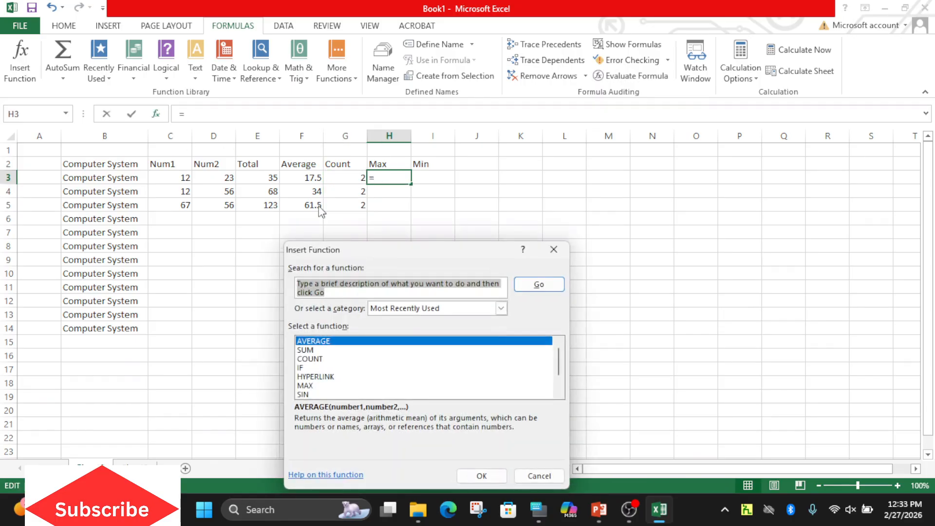
click(557, 250)
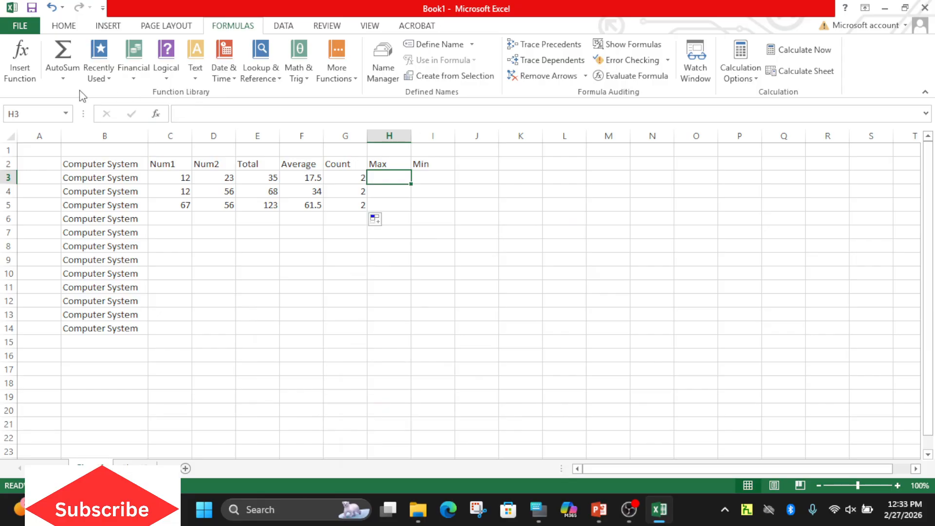
click(63, 77)
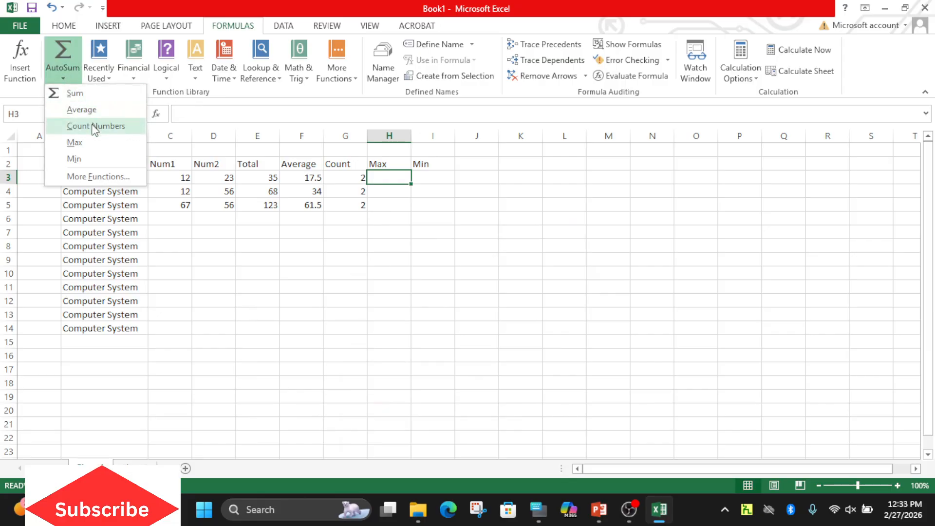
click(90, 142)
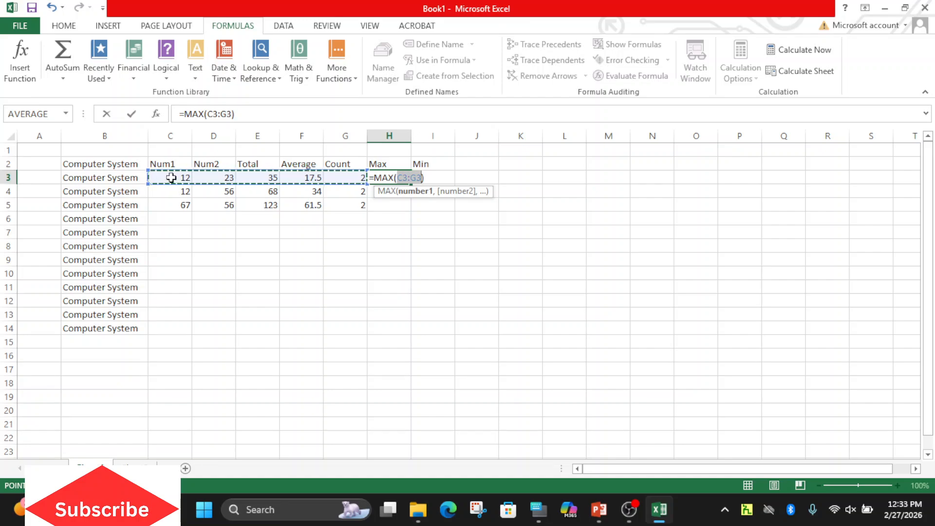
click(418, 176)
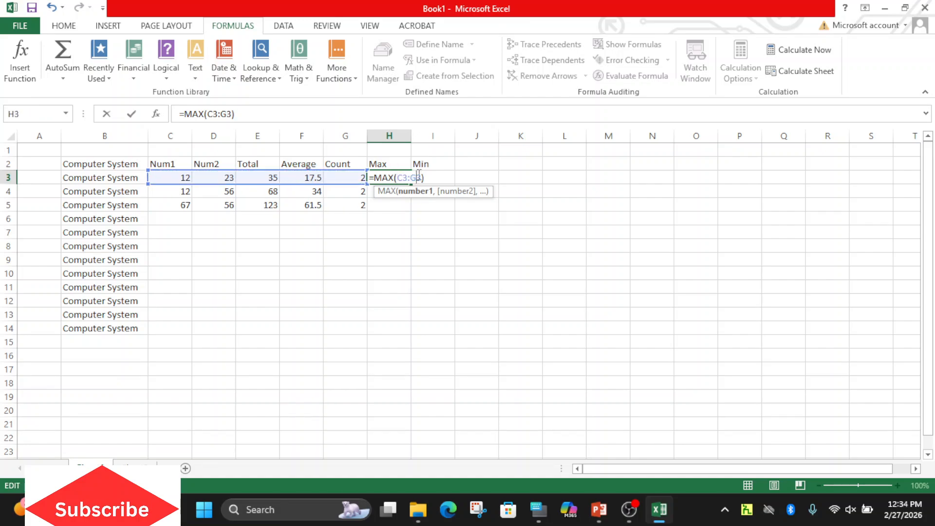
key(BackSpace)
text(d)
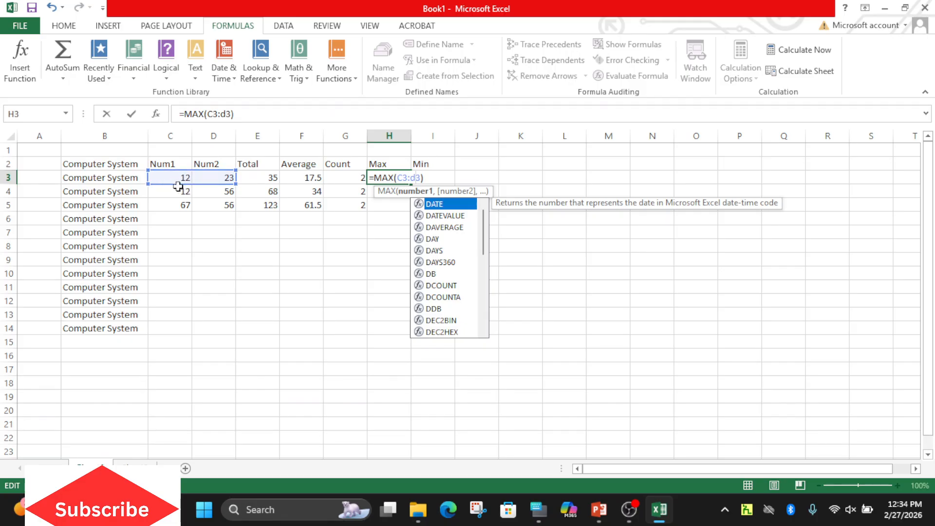
click(130, 114)
drag(413, 185, 415, 215)
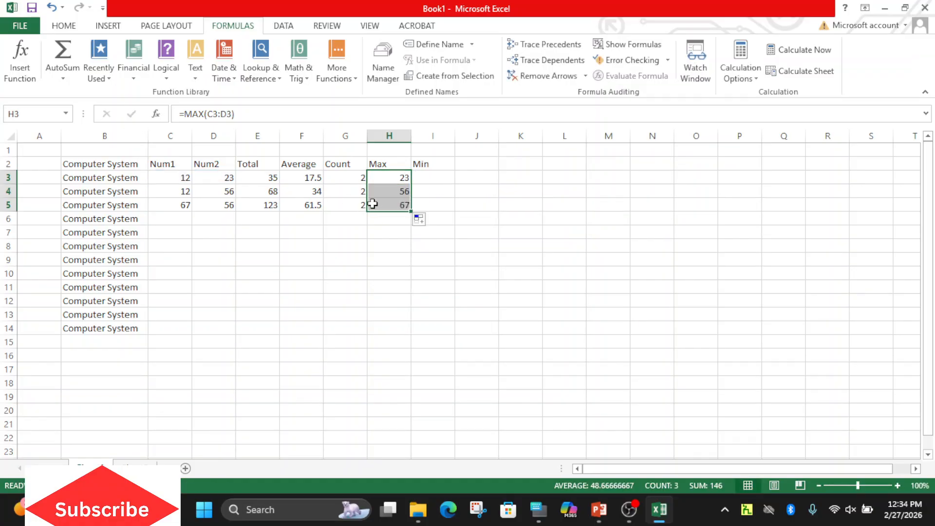
click(379, 191)
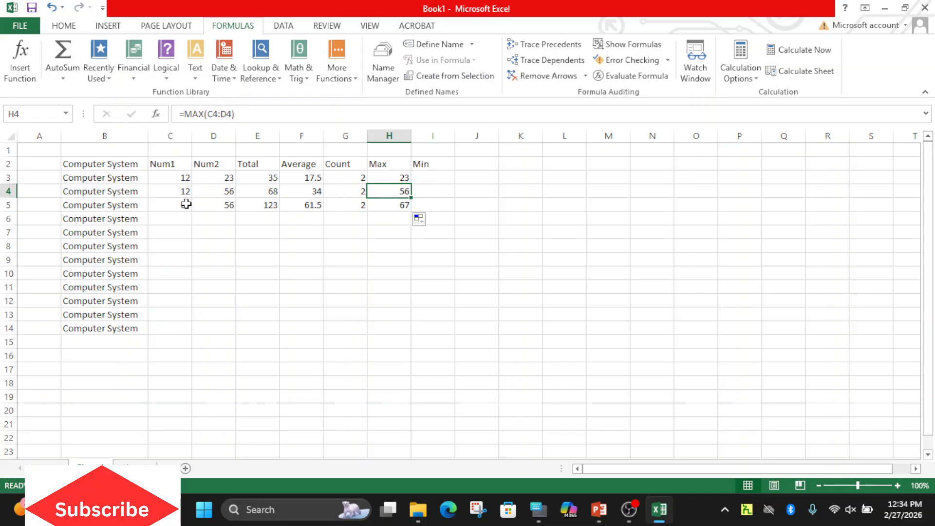
- Enter =MIN(C3:D3) in I3 using the AutoSum Min function and fill the formula down to I5
click(383, 205)
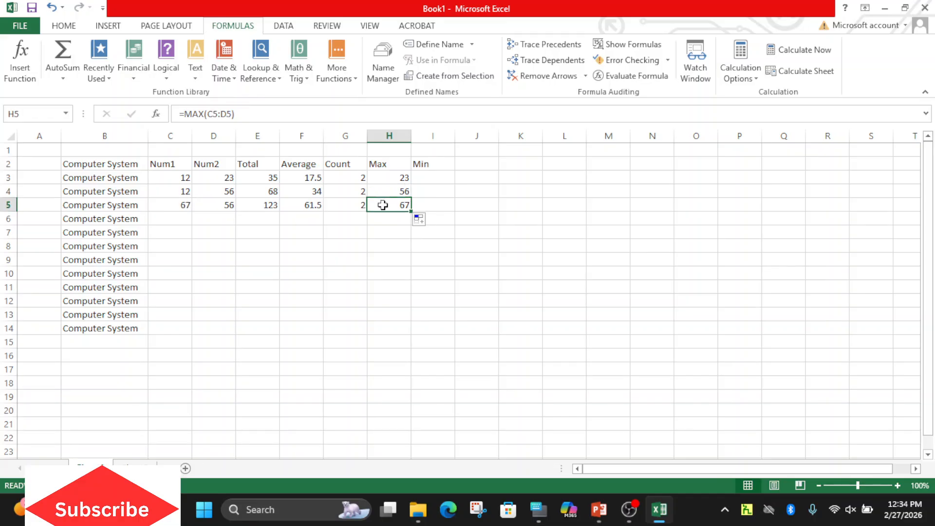
click(433, 175)
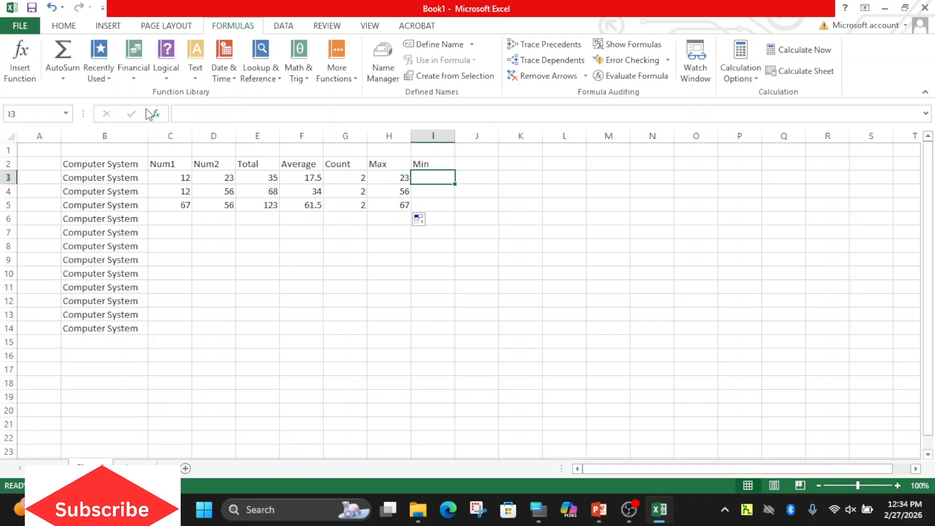
click(68, 83)
click(89, 142)
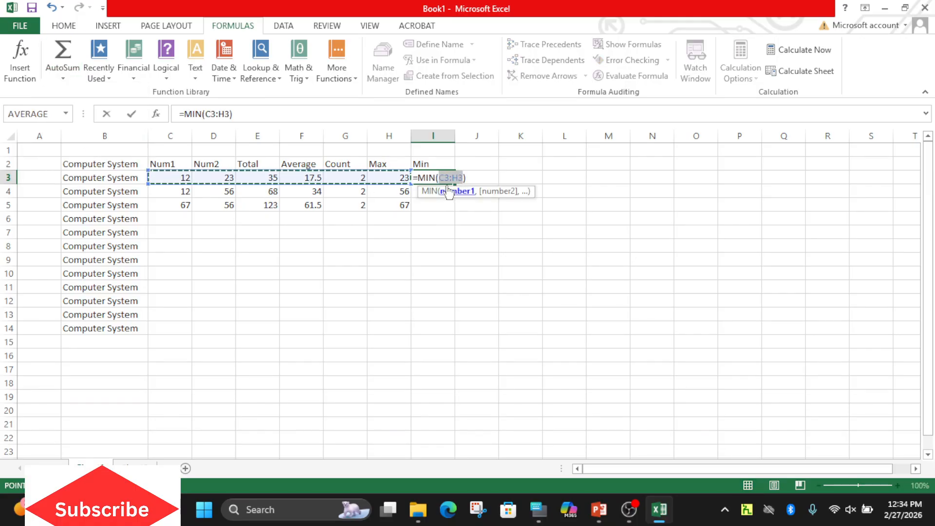
click(460, 176)
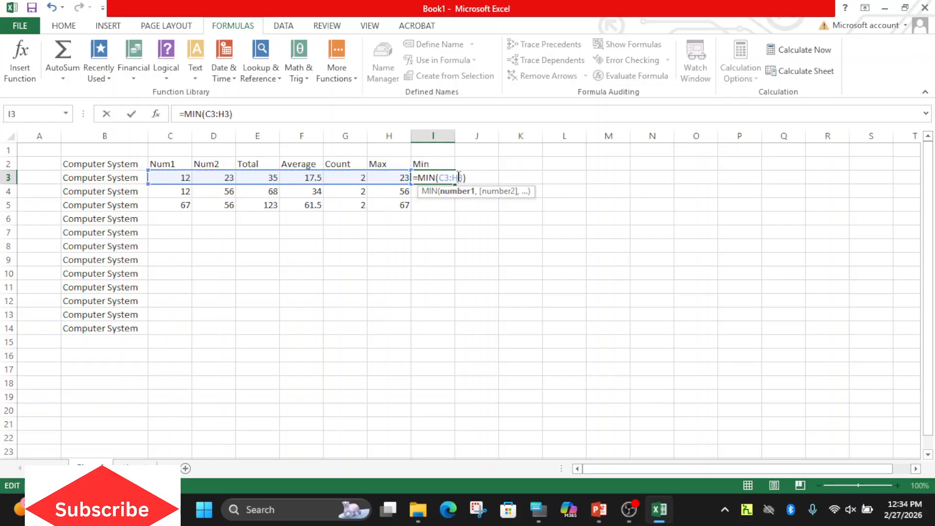
key(BackSpace)
text(d)
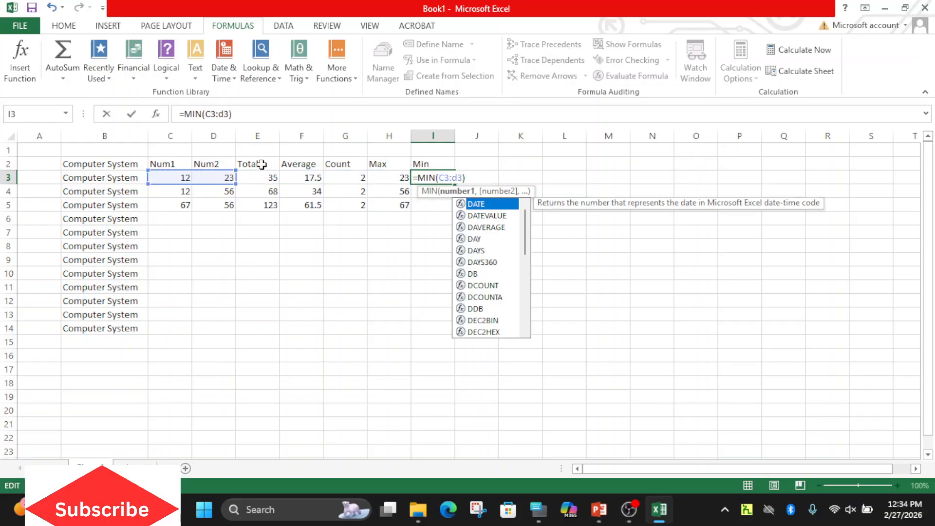
click(133, 115)
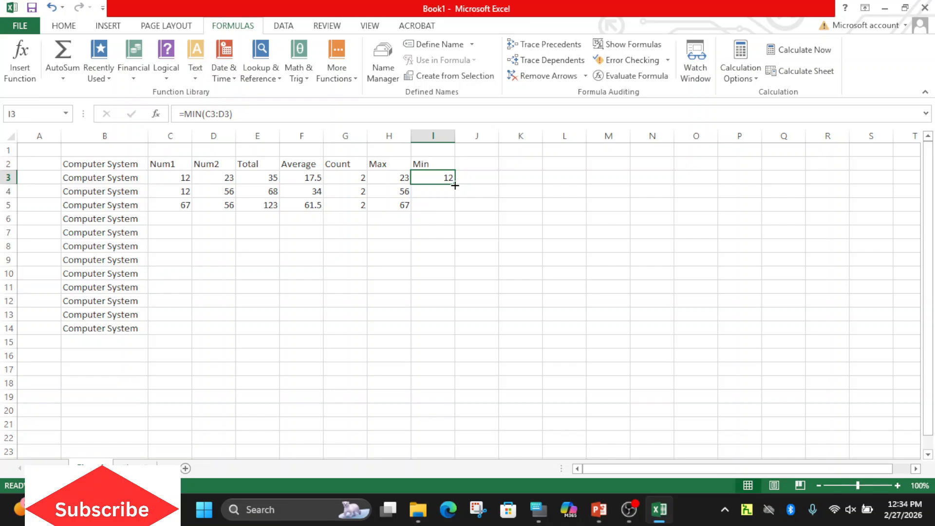
drag(455, 185, 455, 210)
- Inspect the MIN formulas in I4 and I5 and compare the row 5 minimum with the source numbers in C5 and D5
click(435, 192)
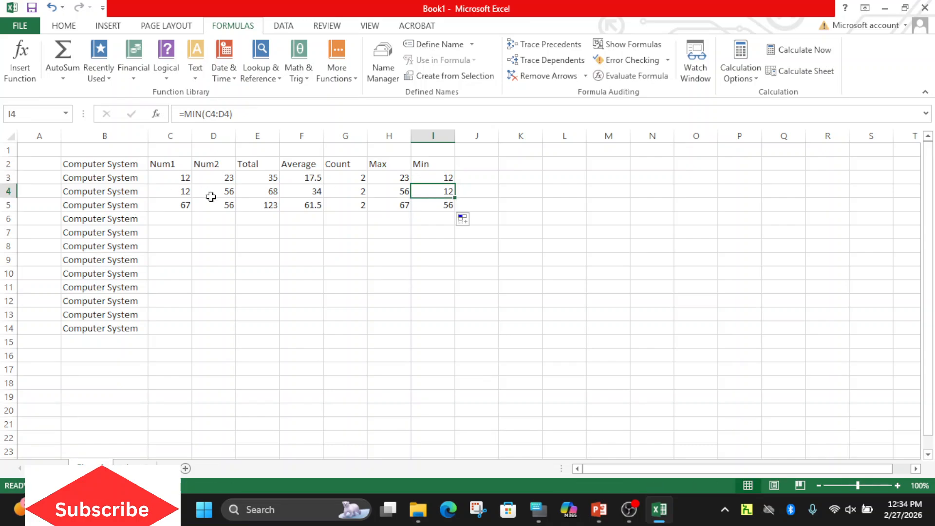
click(190, 203)
click(215, 206)
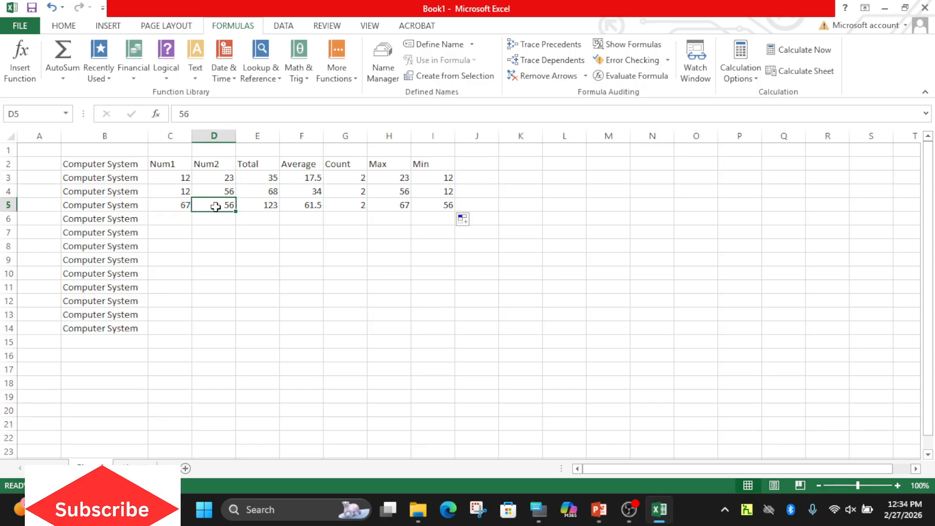
click(440, 209)
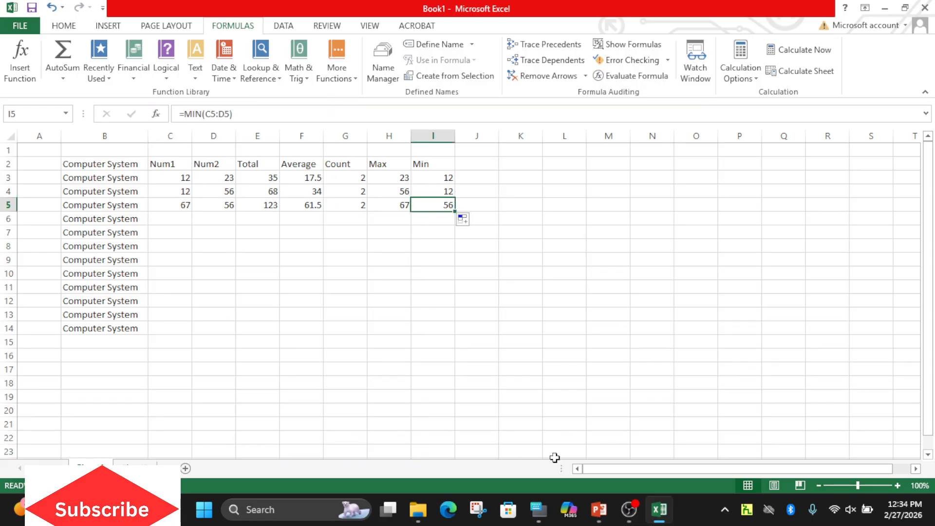
click(660, 523)
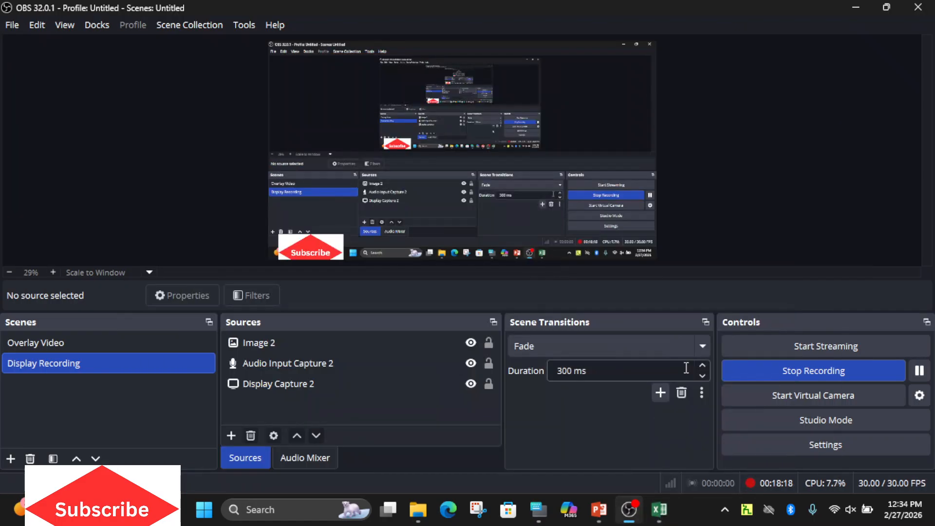